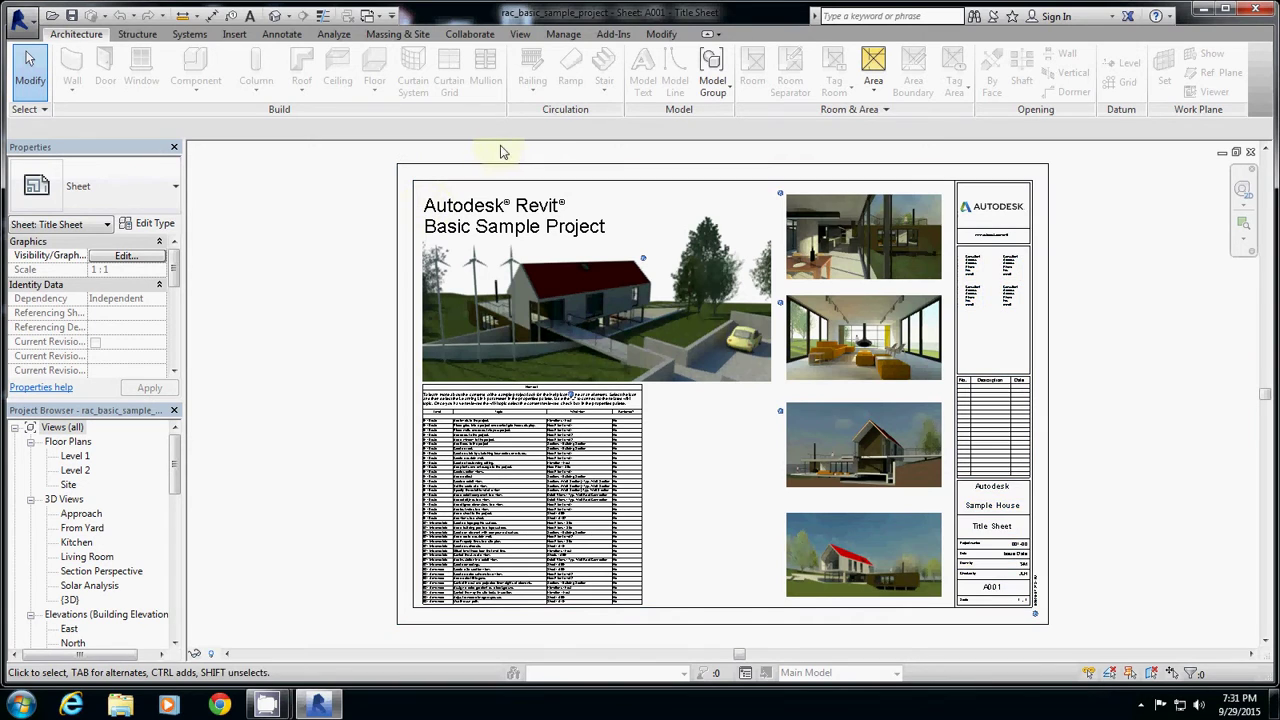
- Switch from the title sheet to the default {3D} view of the sample house
{"action": "left_click", "coordinate": [520, 34]}
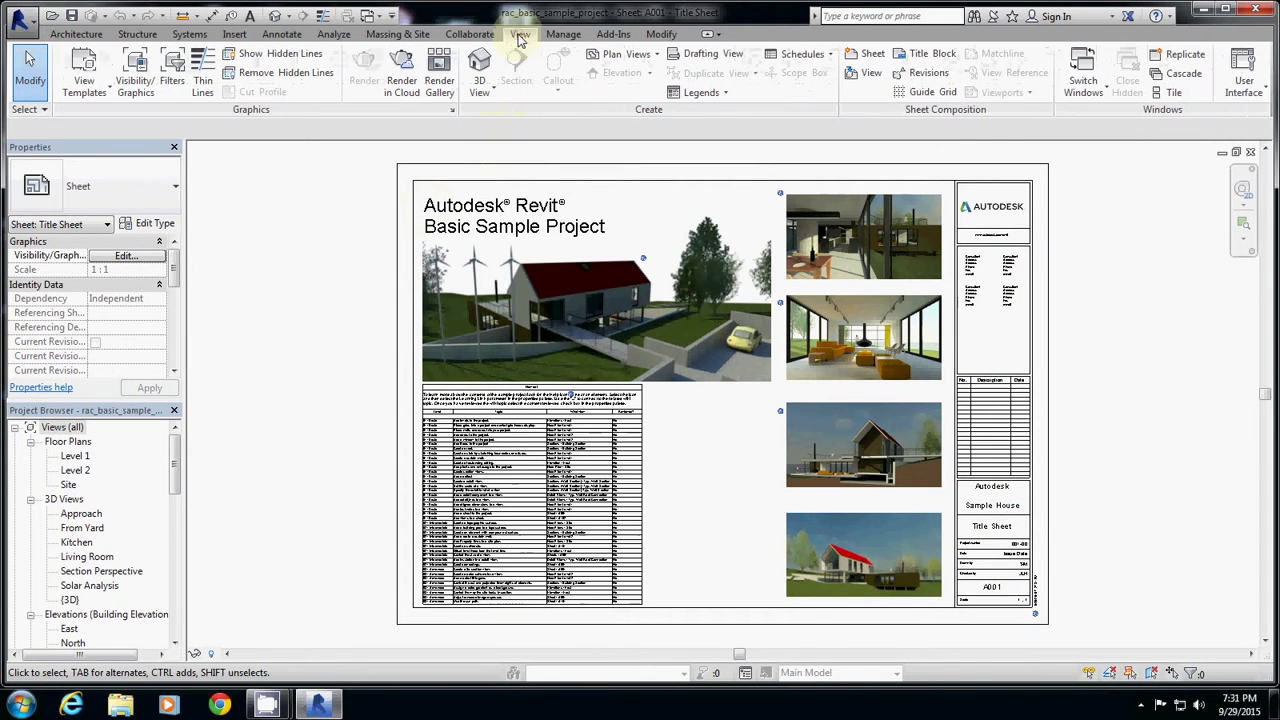
{"action": "left_click", "coordinate": [480, 62]}
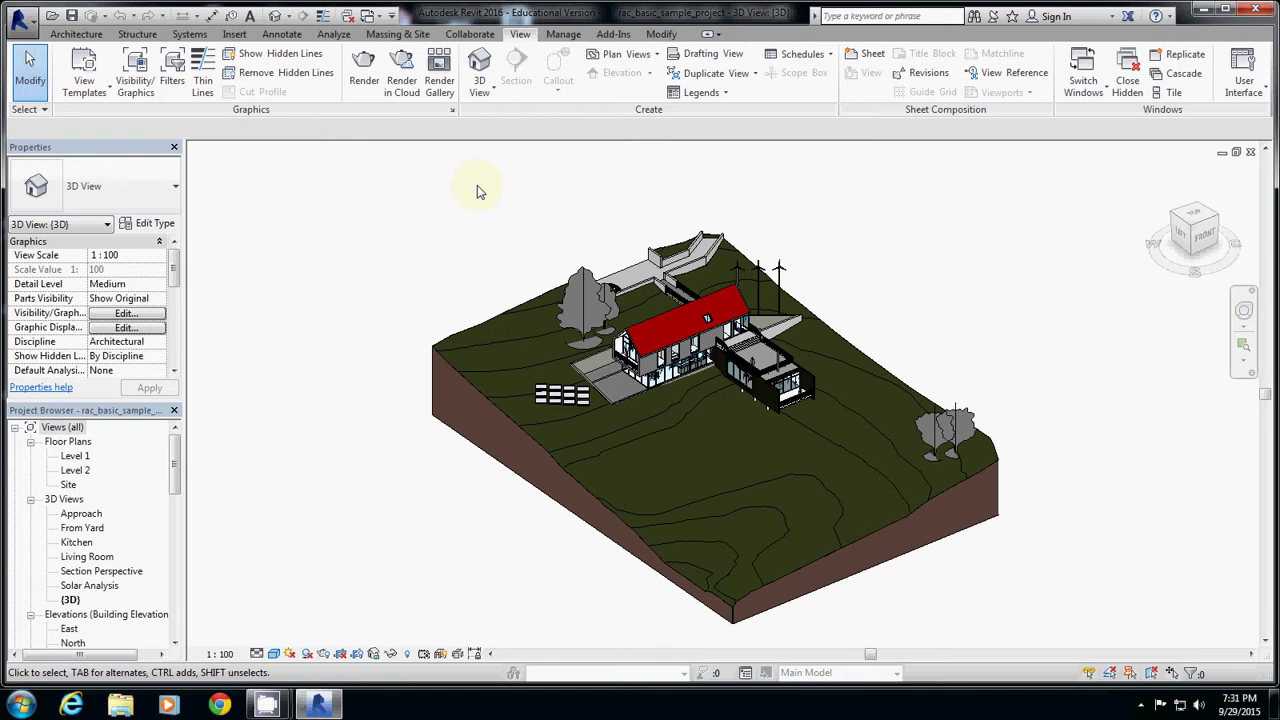
- Zoom and pan onto the house, then show the SteeringWheel with Shift+W
{"action": "left_click", "coordinate": [674, 342]}
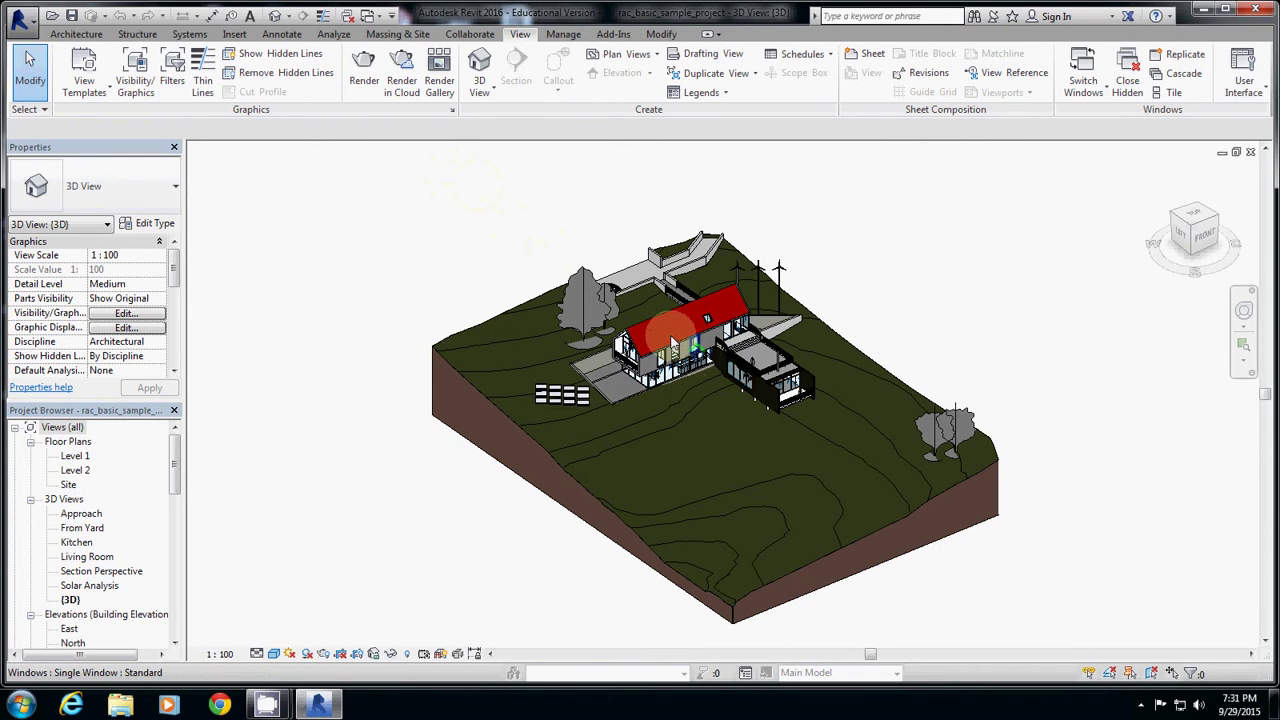
{"action": "scroll", "coordinate": [674, 342], "scroll_direction": "up", "scroll_amount": 5}
{"action": "scroll", "coordinate": [630, 280], "scroll_direction": "down", "scroll_amount": 2}
{"action": "middle_click_drag", "start_coordinate": [640, 305], "coordinate": [646, 373]}
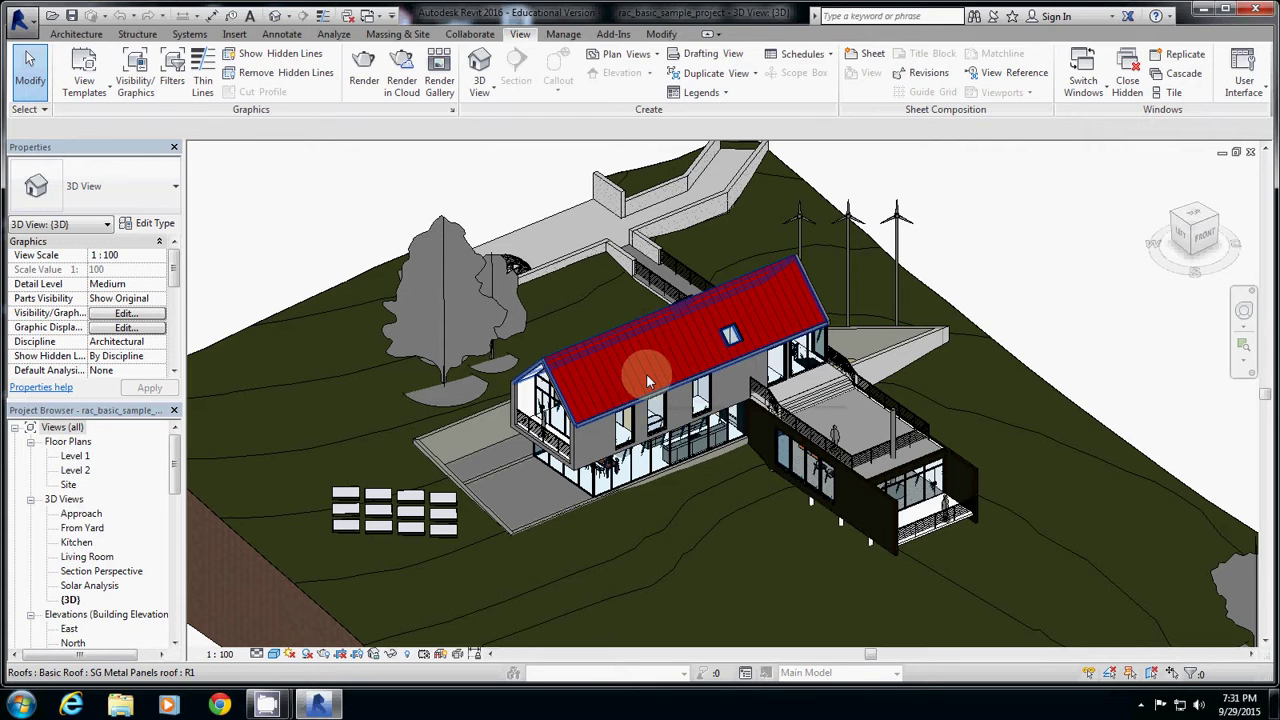
{"action": "key", "text": "shift+w"}
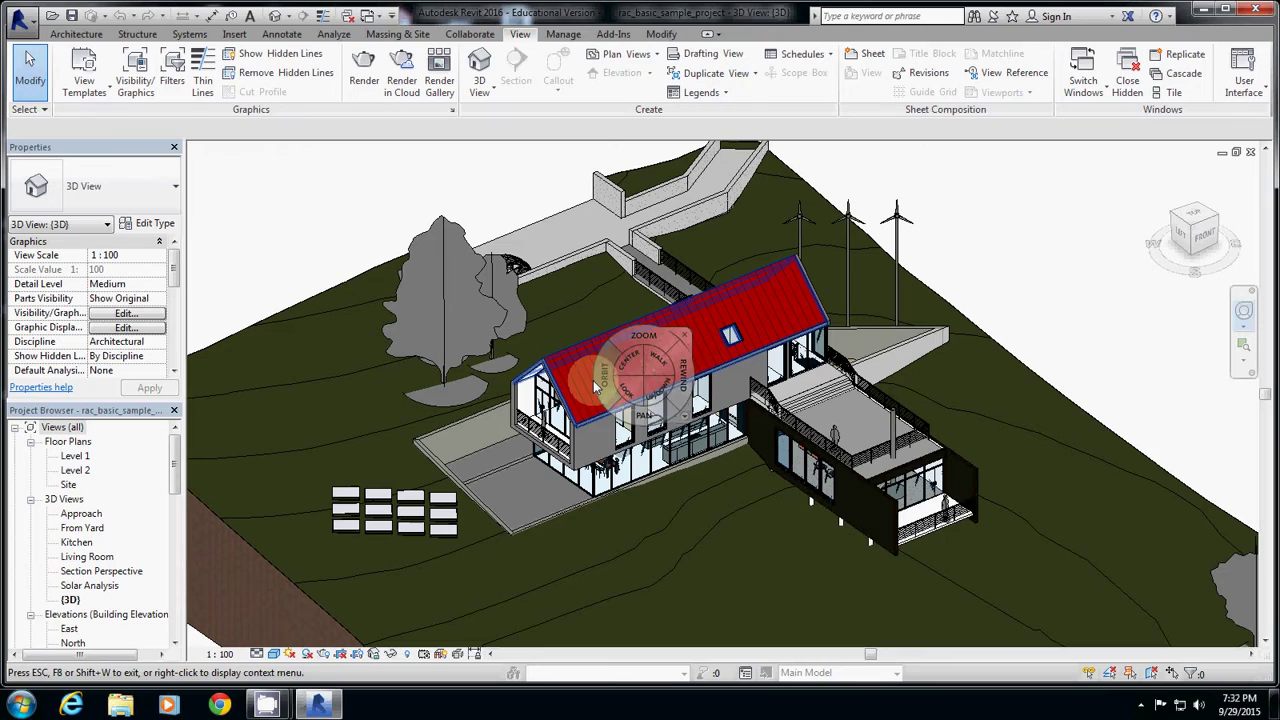
- Orbit, pan and zoom out with the wheel to show more of the site around the house
{"action": "left_click", "coordinate": [612, 390]}
{"action": "left_click", "coordinate": [613, 392]}
{"action": "left_click_drag", "start_coordinate": [613, 392], "coordinate": [662, 368]}
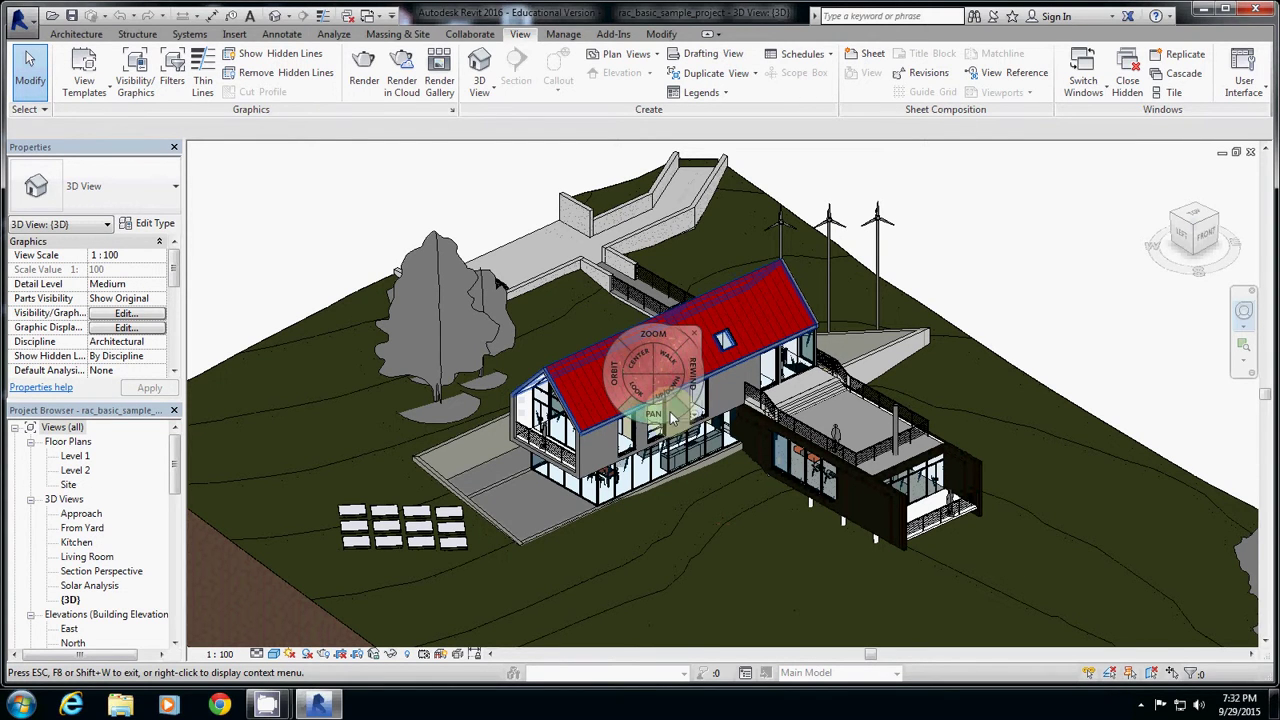
{"action": "left_click_drag", "start_coordinate": [655, 415], "coordinate": [650, 418]}
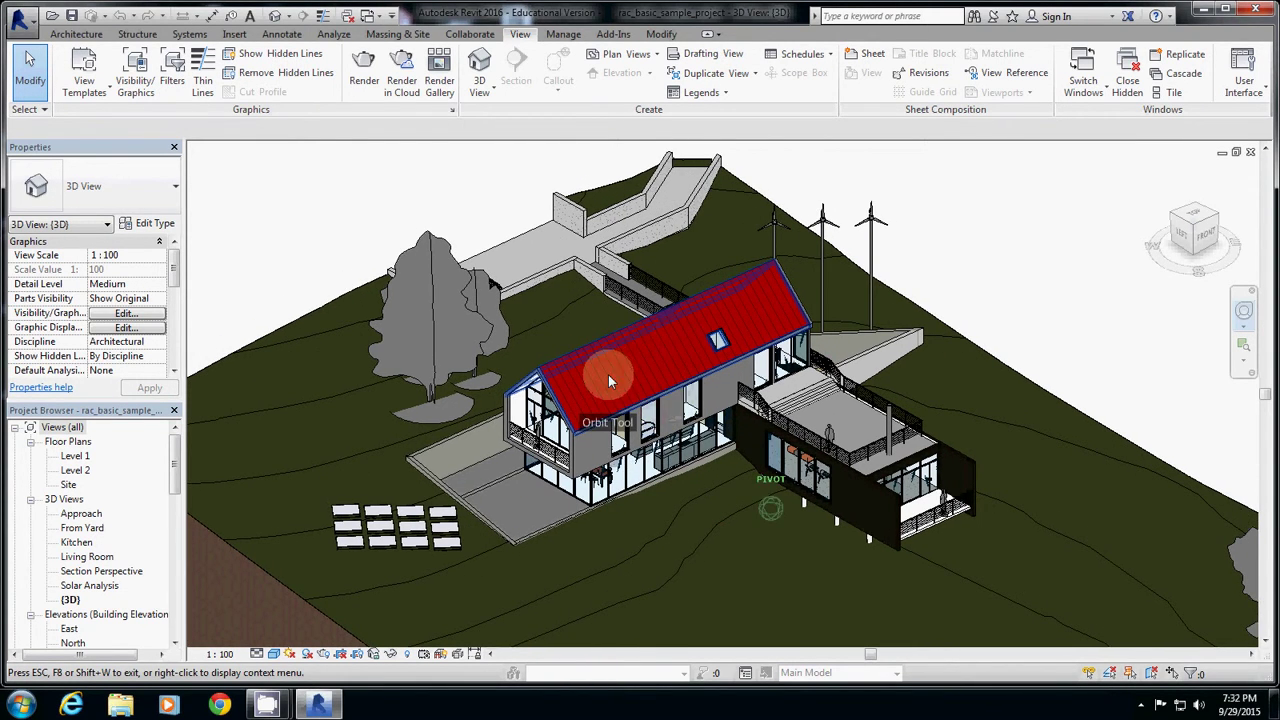
{"action": "left_click_drag", "start_coordinate": [608, 374], "coordinate": [610, 356]}
{"action": "mouse_move", "coordinate": [640, 305]}
{"action": "left_mouse_down"}
{"action": "mouse_move", "coordinate": [632, 334]}
{"action": "mouse_move", "coordinate": [632, 320]}
{"action": "left_mouse_up"}
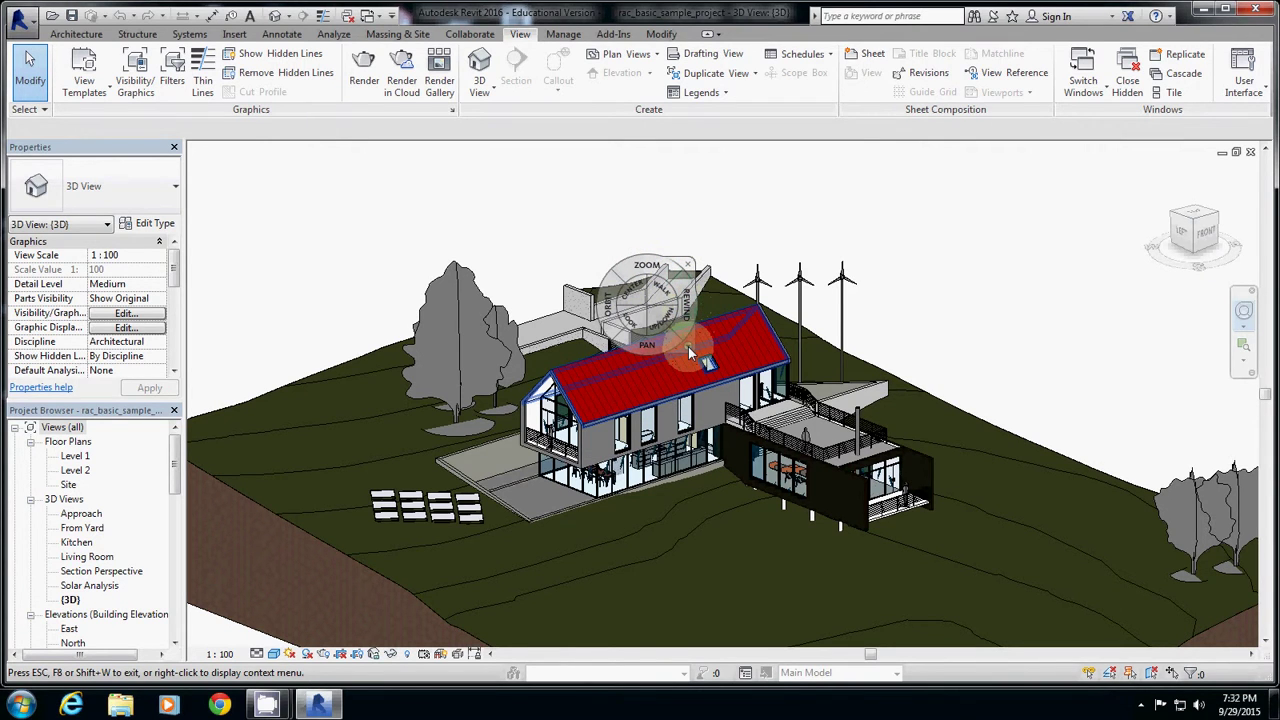
- Switch the SteeringWheel to the Full Navigation Wheel
{"action": "left_click", "coordinate": [688, 348]}
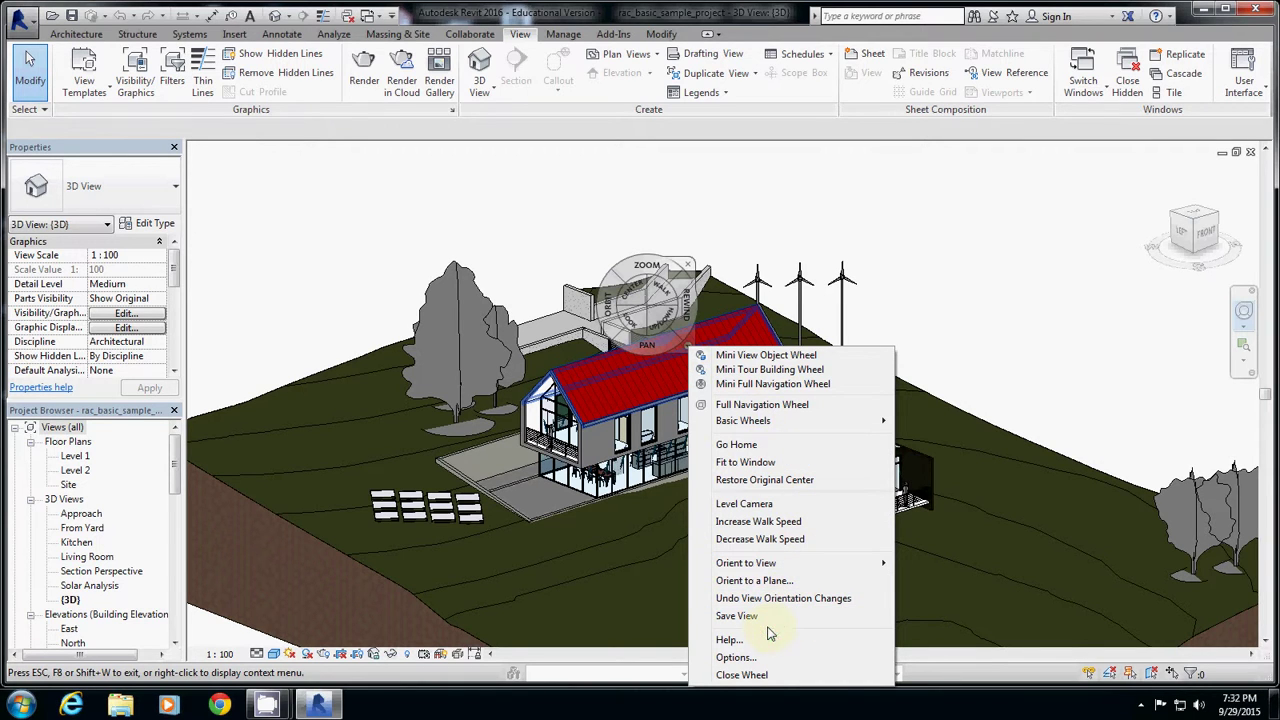
{"action": "mouse_move", "coordinate": [796, 573]}
{"action": "left_click", "coordinate": [762, 404]}
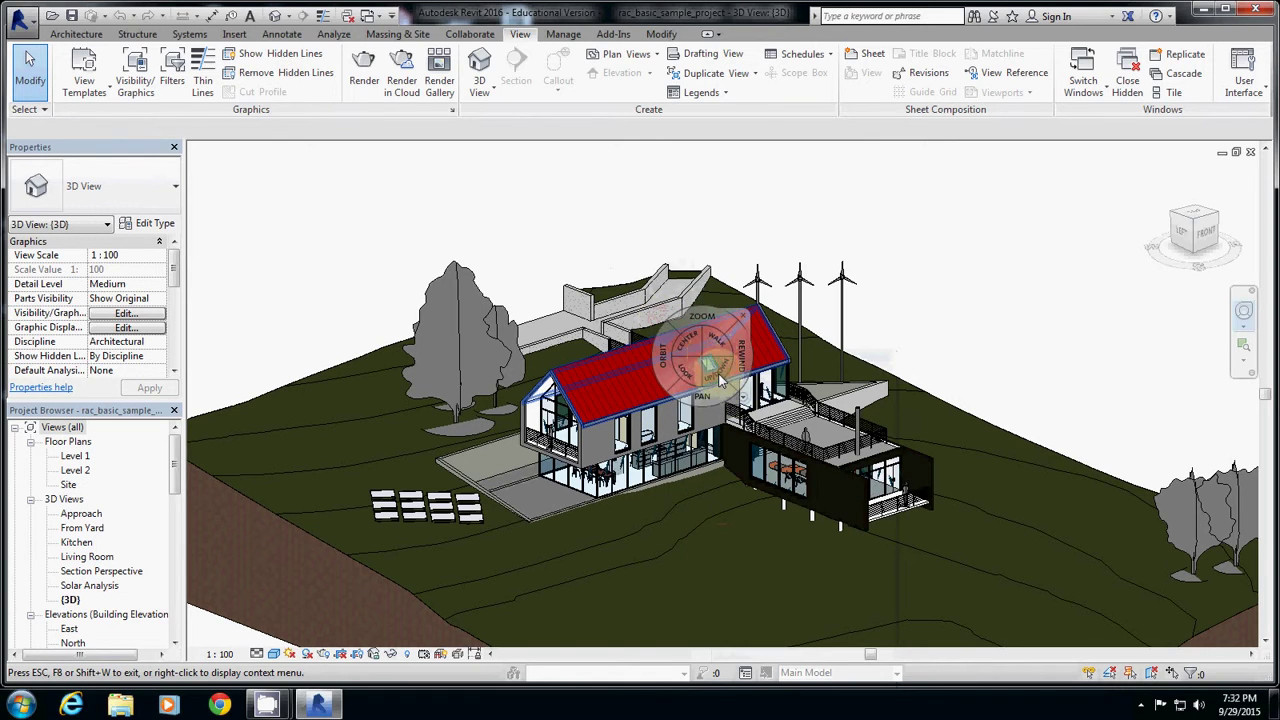
- Look over the SteeringWheels Options dialog, close it, and dismiss the navigation wheel
{"action": "right_click", "coordinate": [710, 365]}
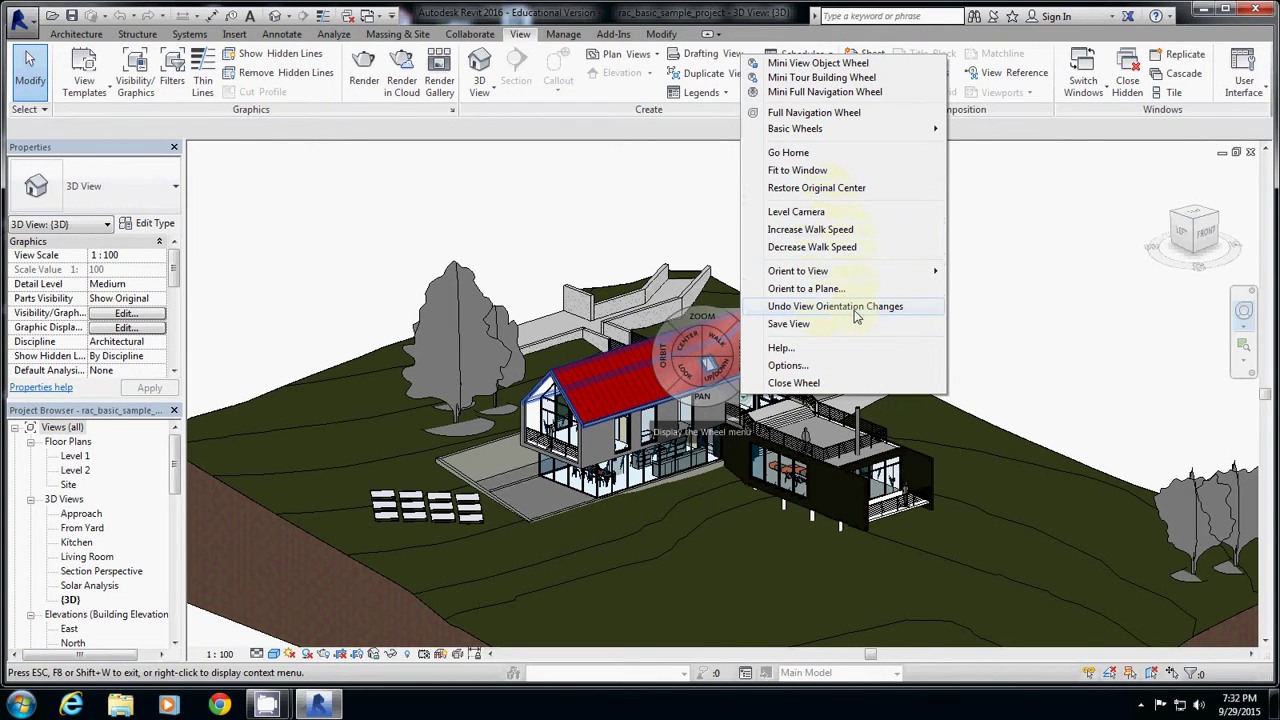
{"action": "left_click", "coordinate": [833, 368]}
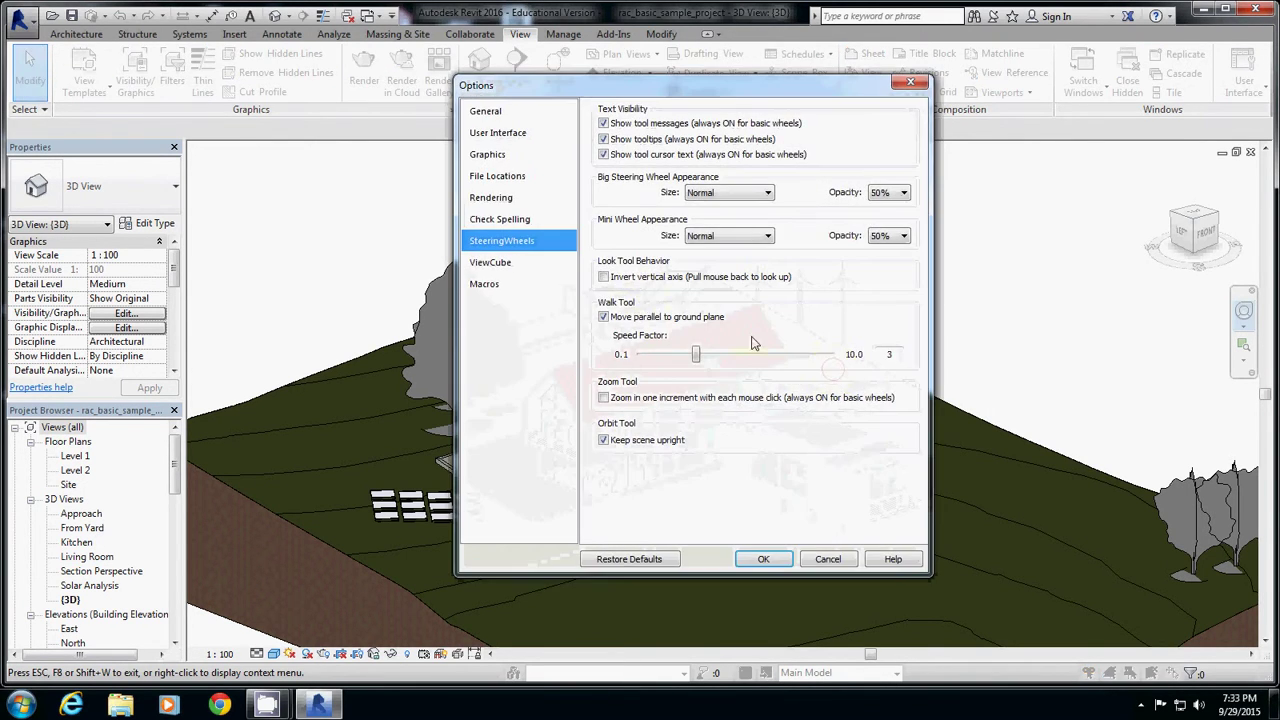
{"action": "left_click", "coordinate": [826, 559]}
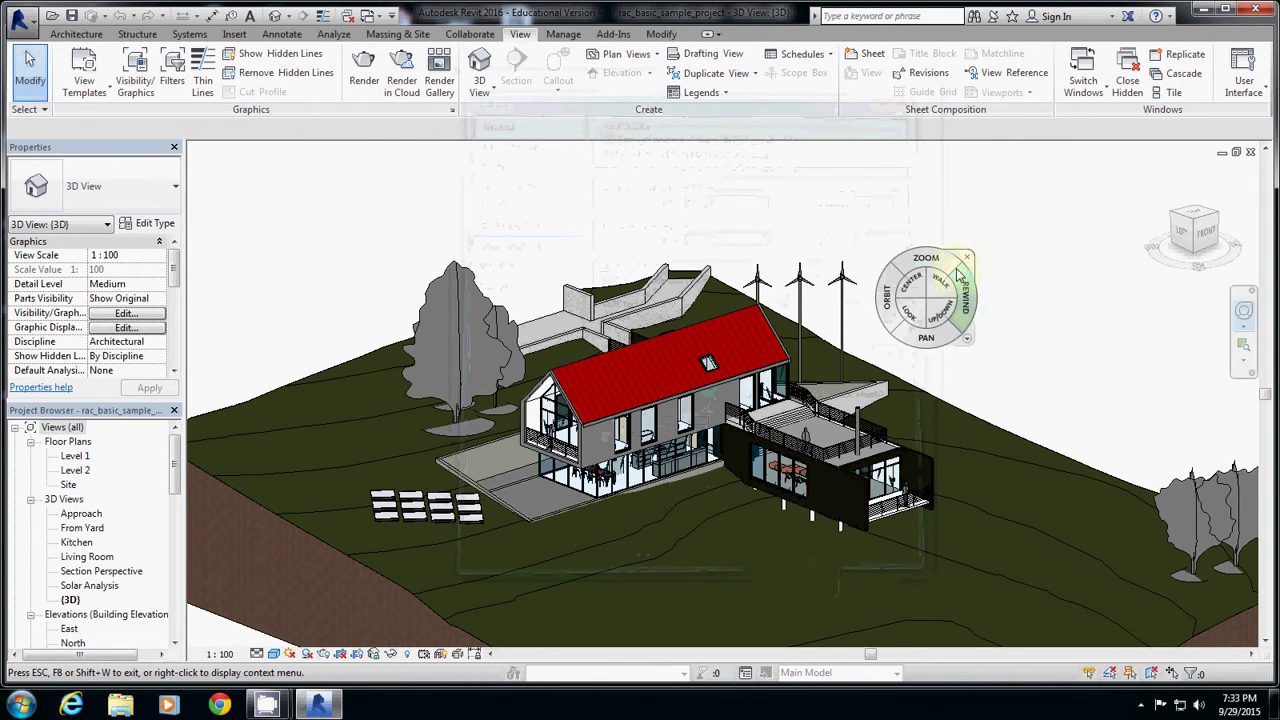
{"action": "left_click", "coordinate": [965, 257]}
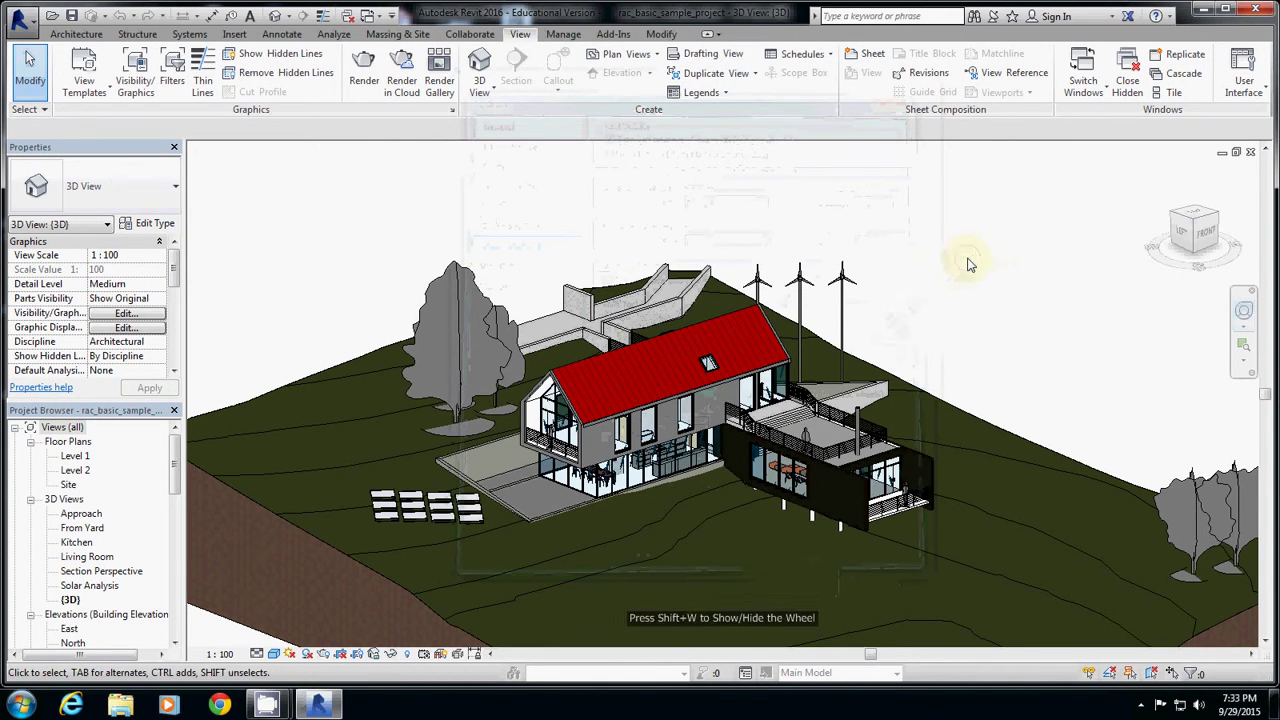
{"action": "left_click", "coordinate": [1246, 363]}
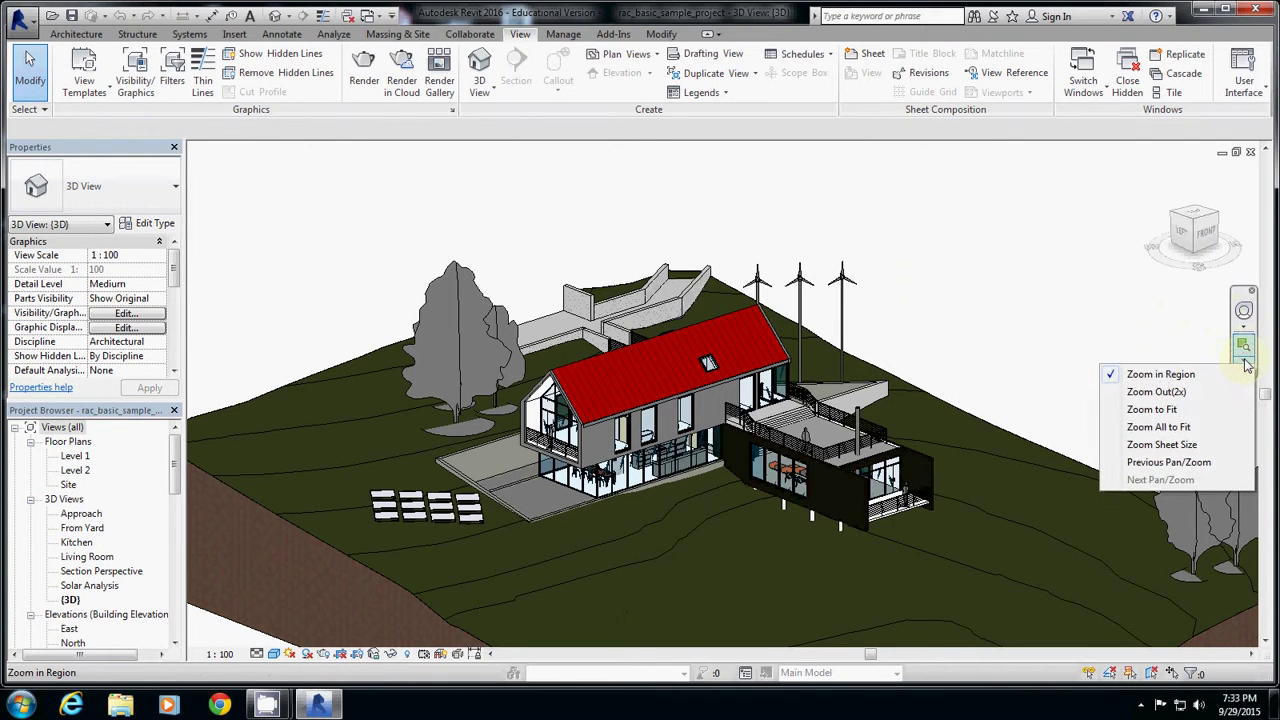
{"action": "left_click", "coordinate": [1244, 326]}
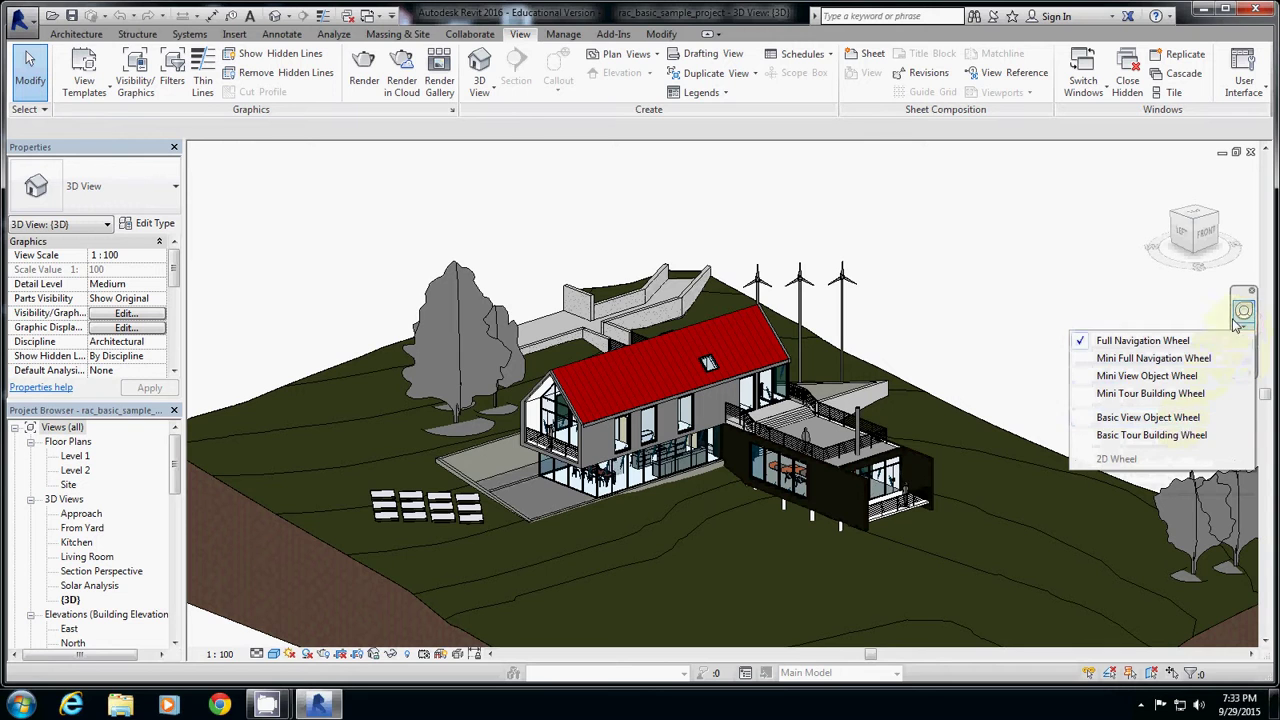
{"action": "left_click", "coordinate": [1143, 340]}
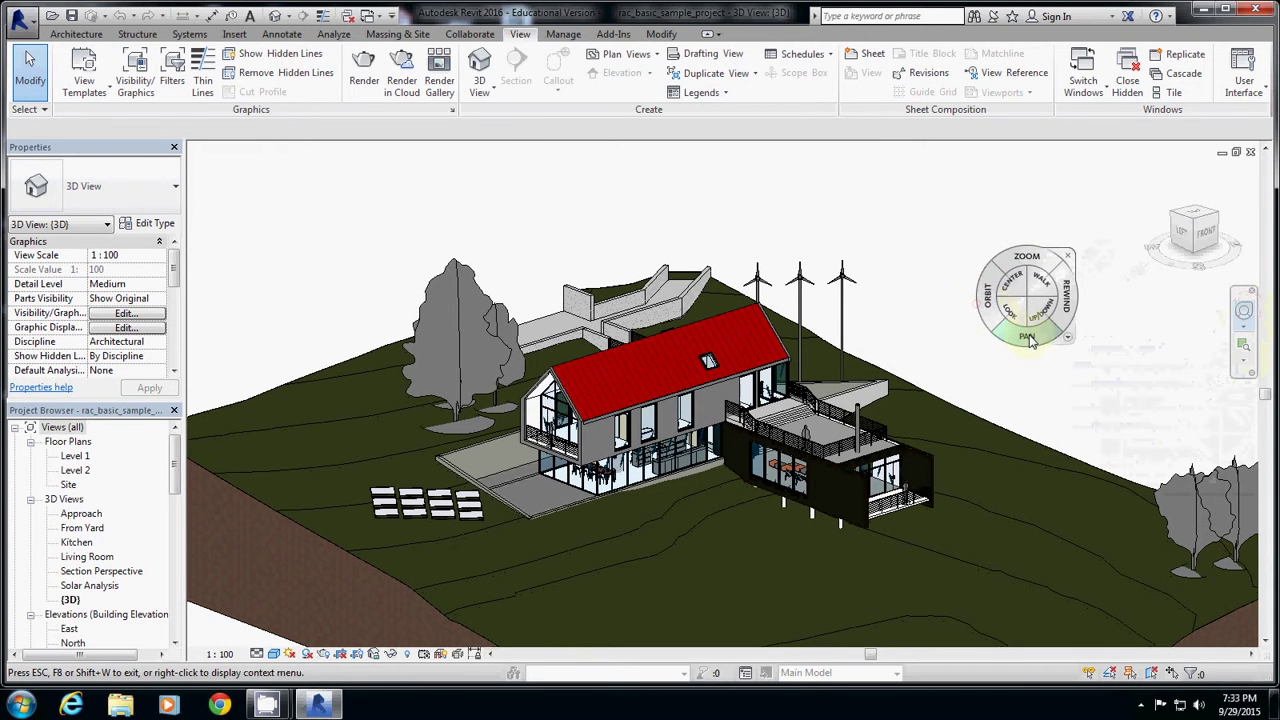
{"action": "left_click", "coordinate": [1070, 342]}
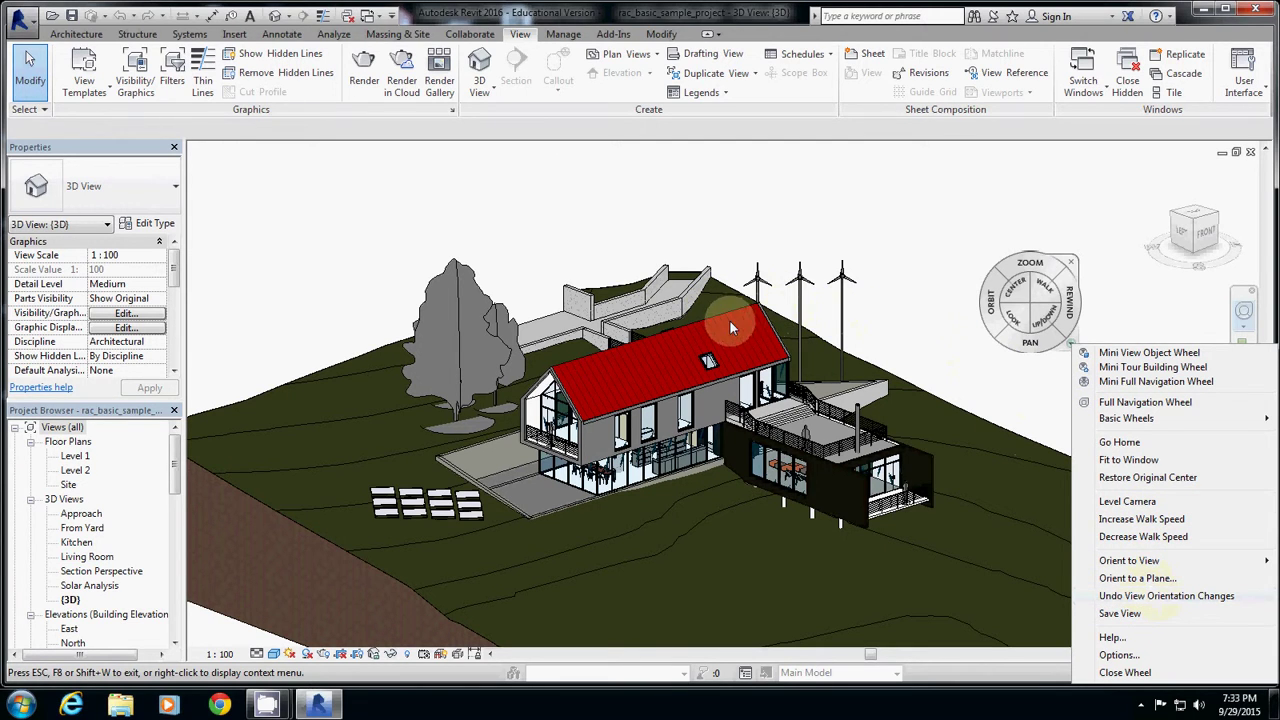
{"action": "left_click", "coordinate": [708, 360]}
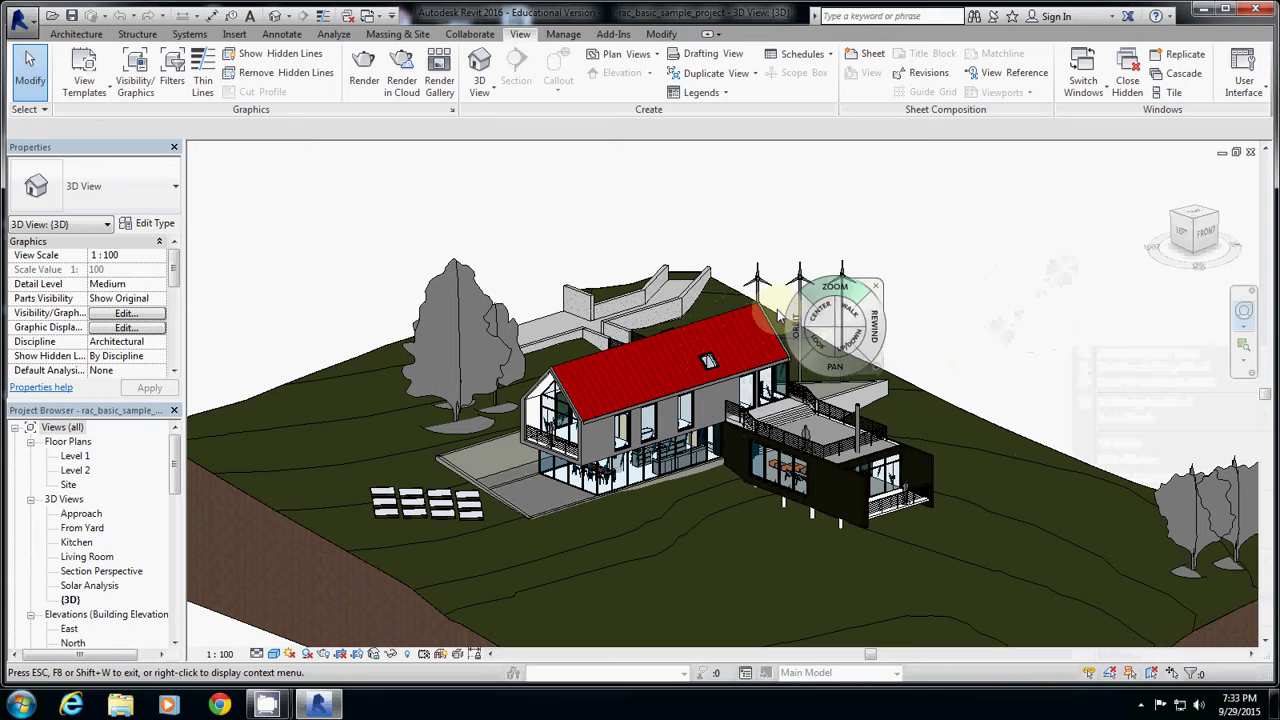
{"action": "left_click_drag", "start_coordinate": [975, 270], "coordinate": [993, 265]}
{"action": "key", "text": "Escape"}
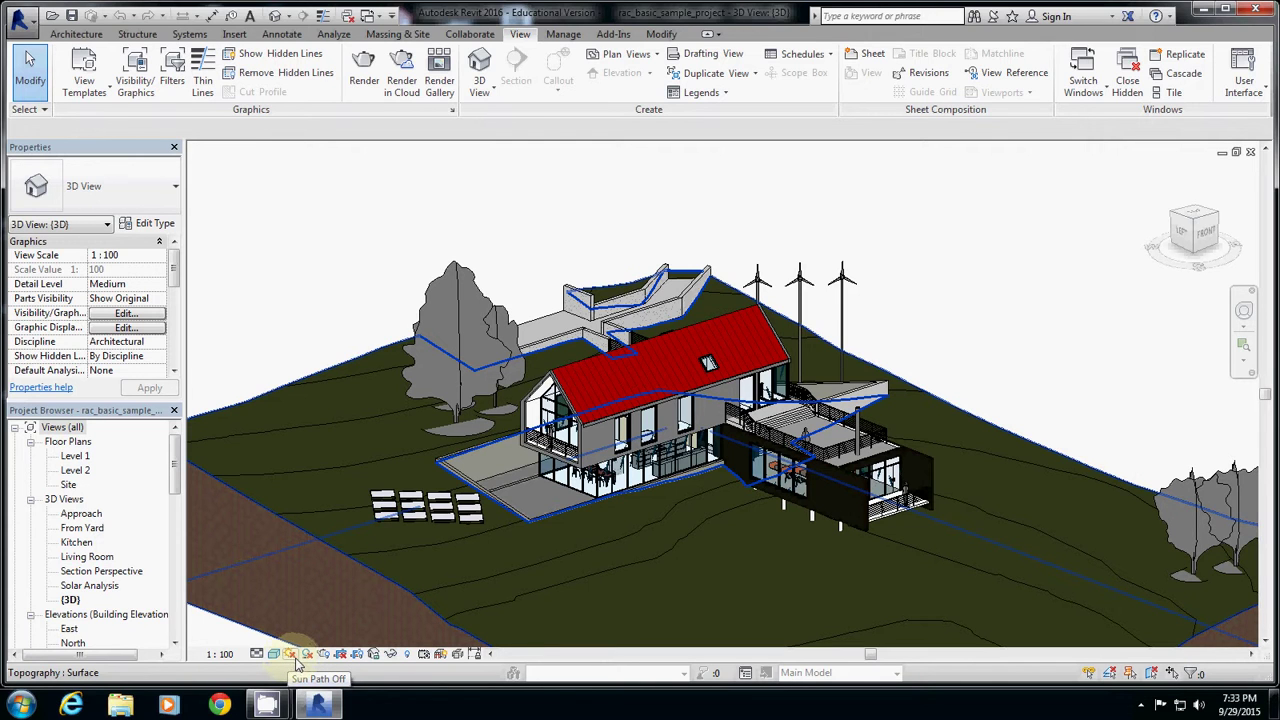
- Turn shadows on from the view control bar so the house and trees cast shadows
{"action": "left_click", "coordinate": [306, 655]}
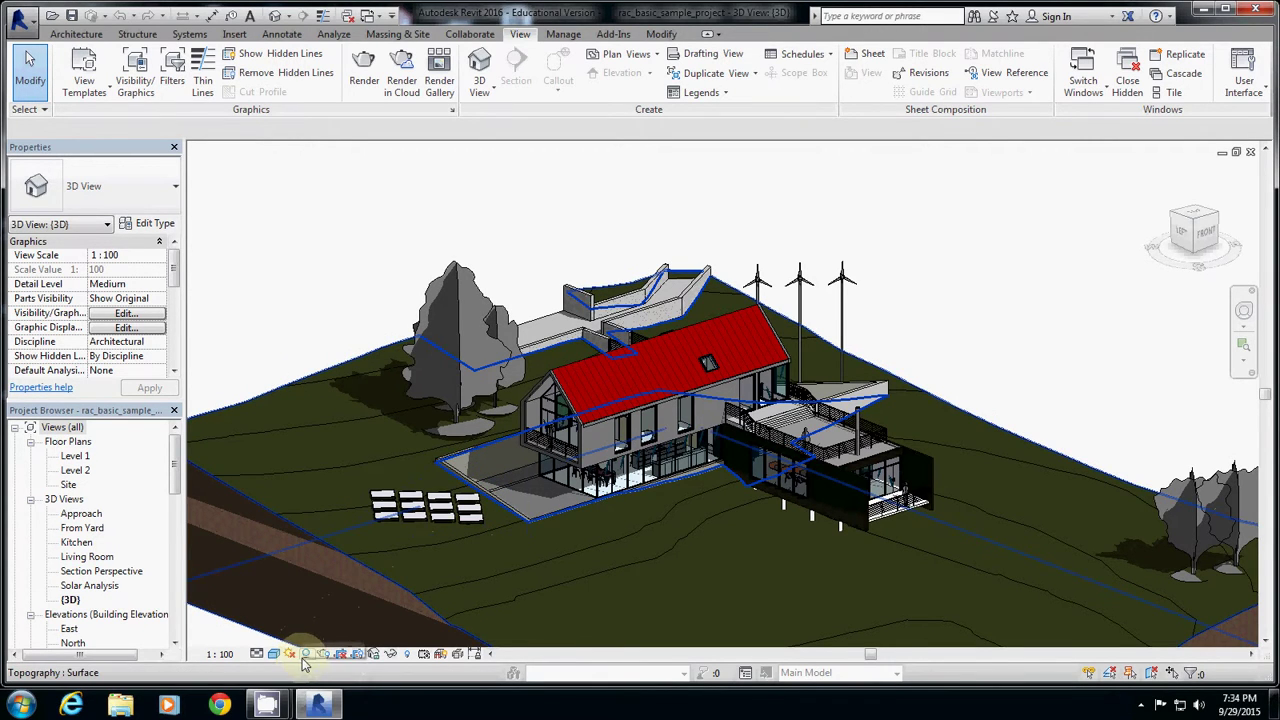
{"action": "left_click", "coordinate": [306, 656]}
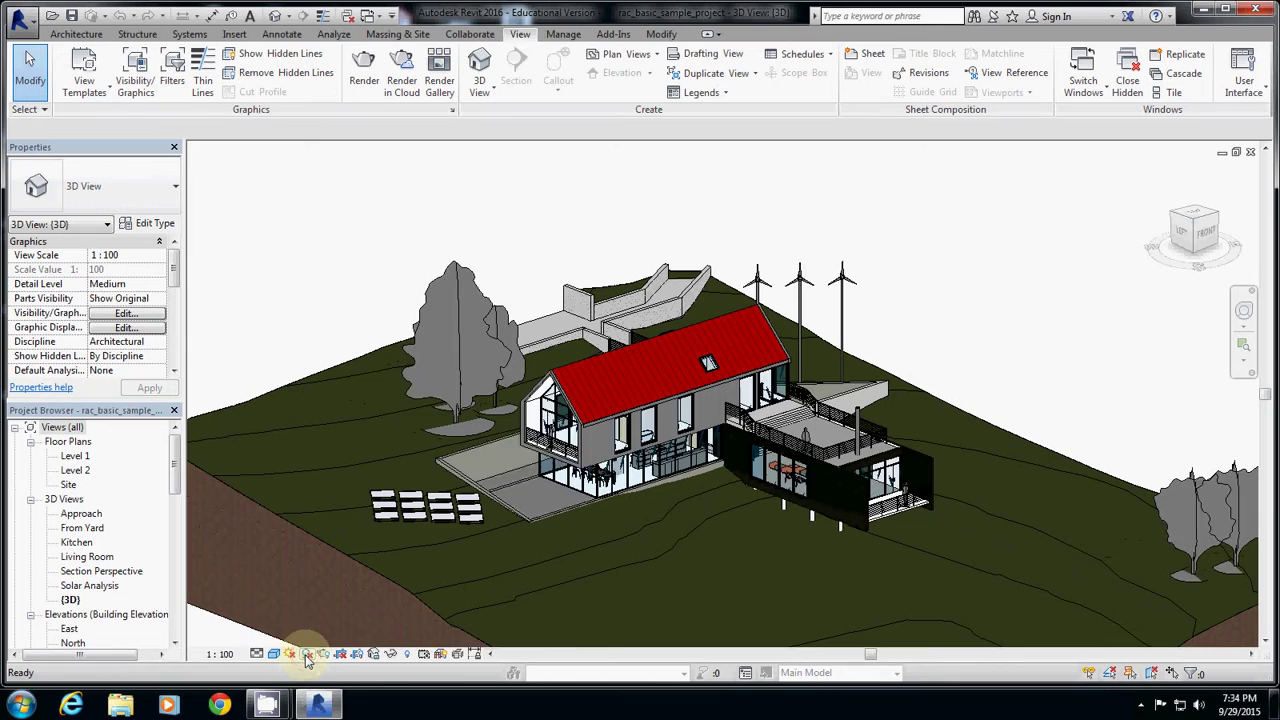
{"action": "left_click", "coordinate": [306, 656]}
{"action": "left_click", "coordinate": [306, 656]}
{"action": "left_click", "coordinate": [306, 656]}
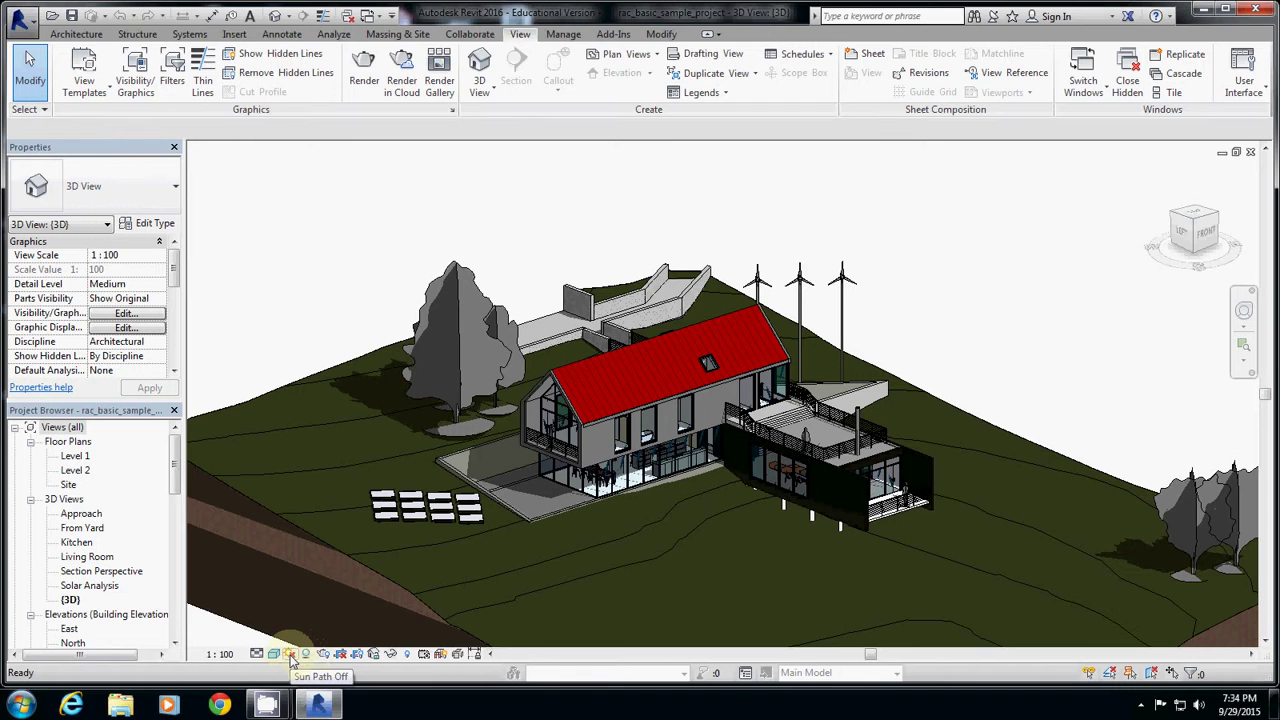
{"action": "left_click", "coordinate": [290, 656]}
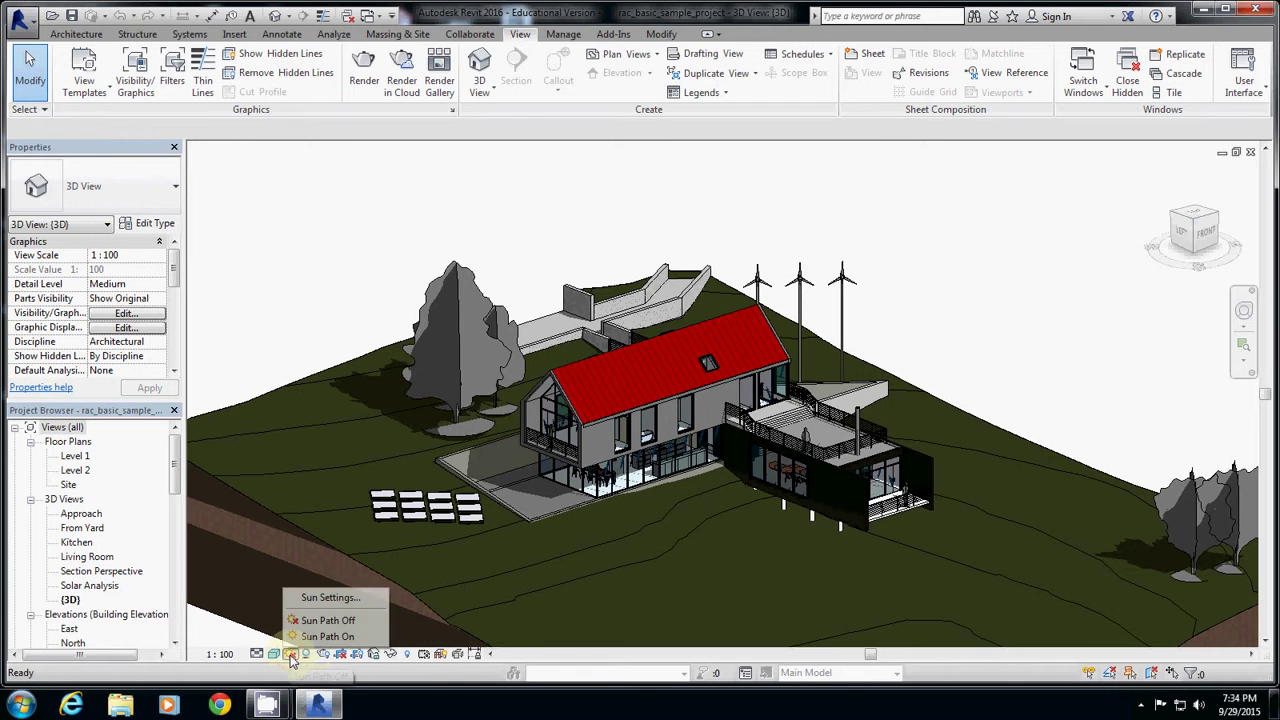
- Set the Sun Settings study to Still and bring up the Location Weather and Site dialog
{"action": "left_click", "coordinate": [330, 598]}
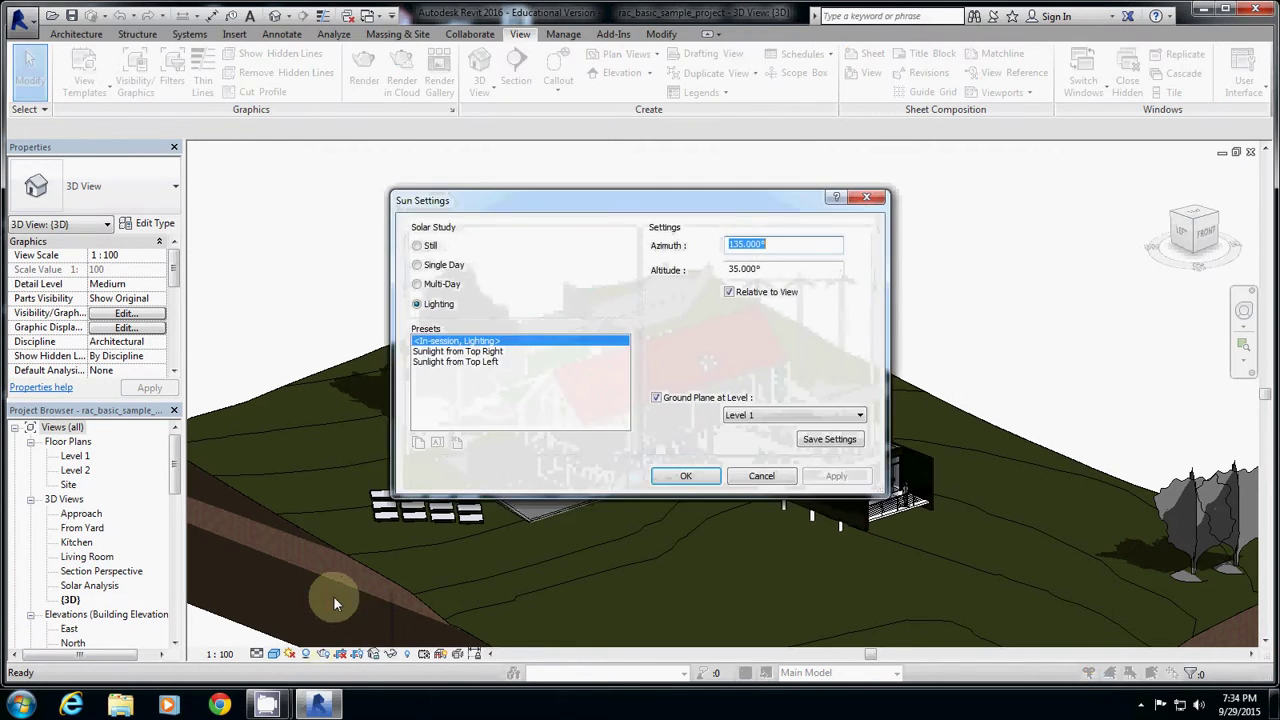
{"action": "left_click_drag", "start_coordinate": [565, 199], "coordinate": [429, 175]}
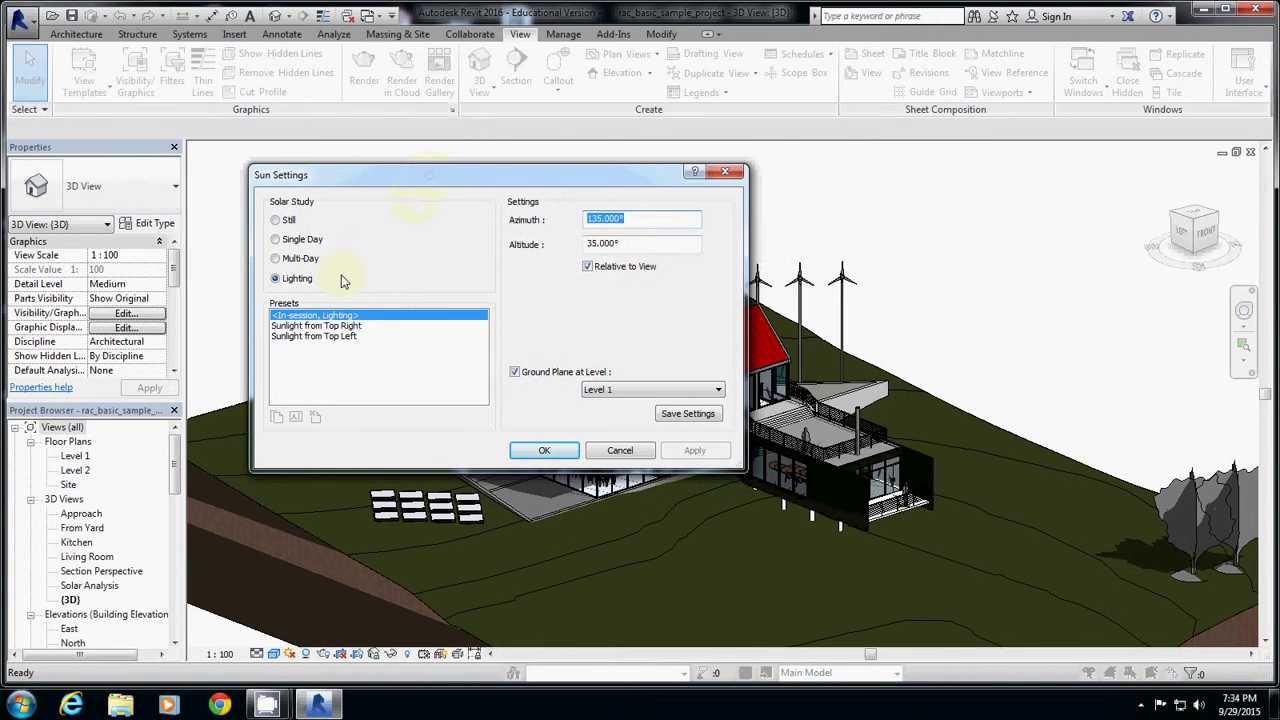
{"action": "left_click", "coordinate": [290, 222]}
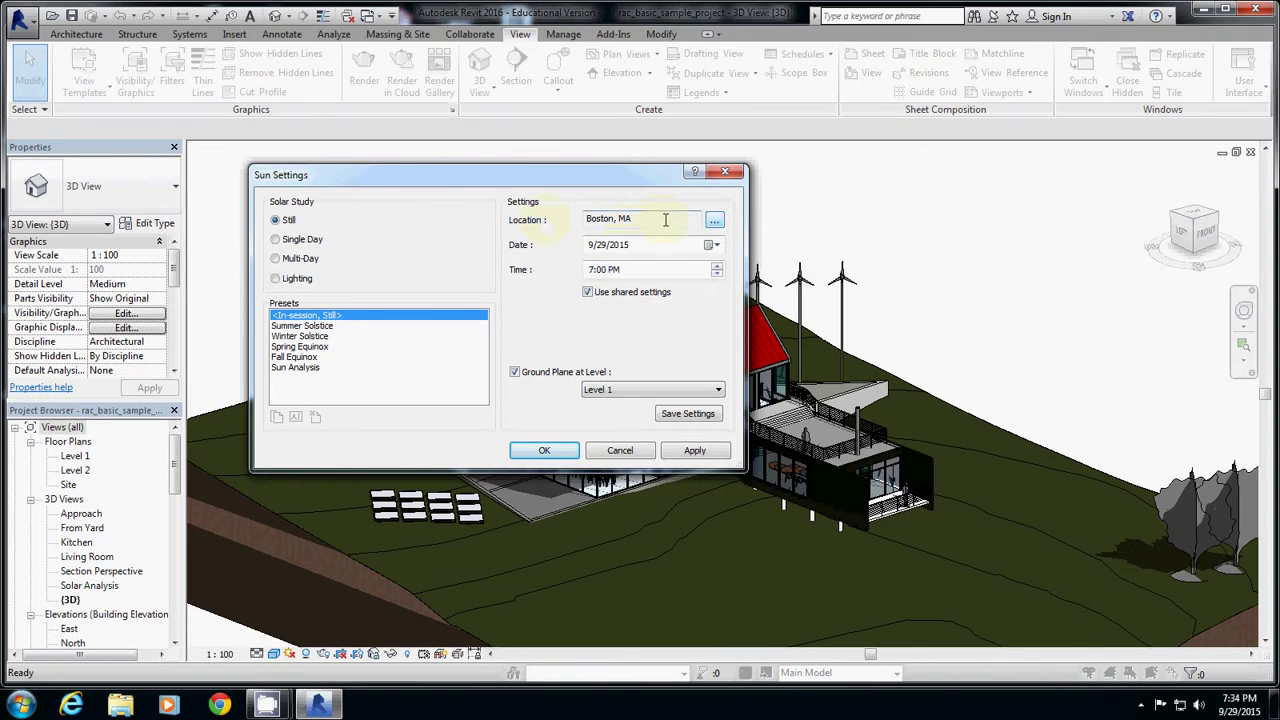
{"action": "left_click", "coordinate": [715, 222]}
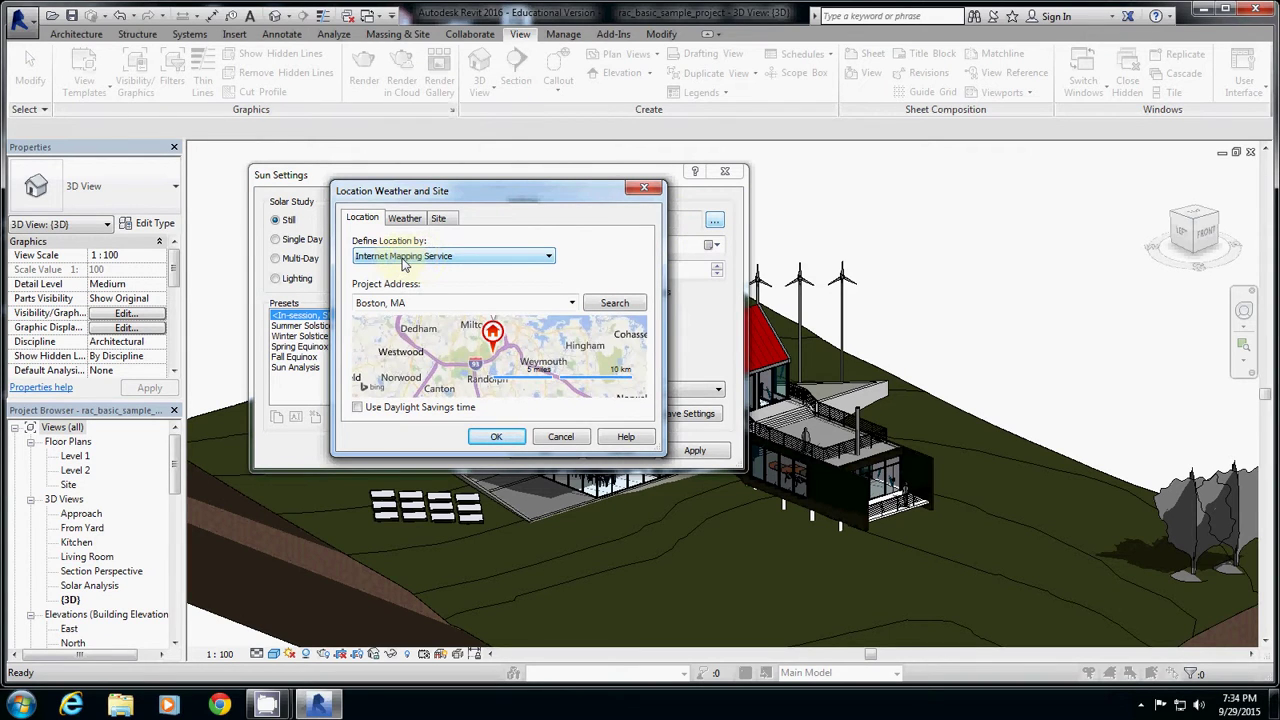
- Locate the project at Miami, FL using the Default City List
{"action": "left_click", "coordinate": [405, 258]}
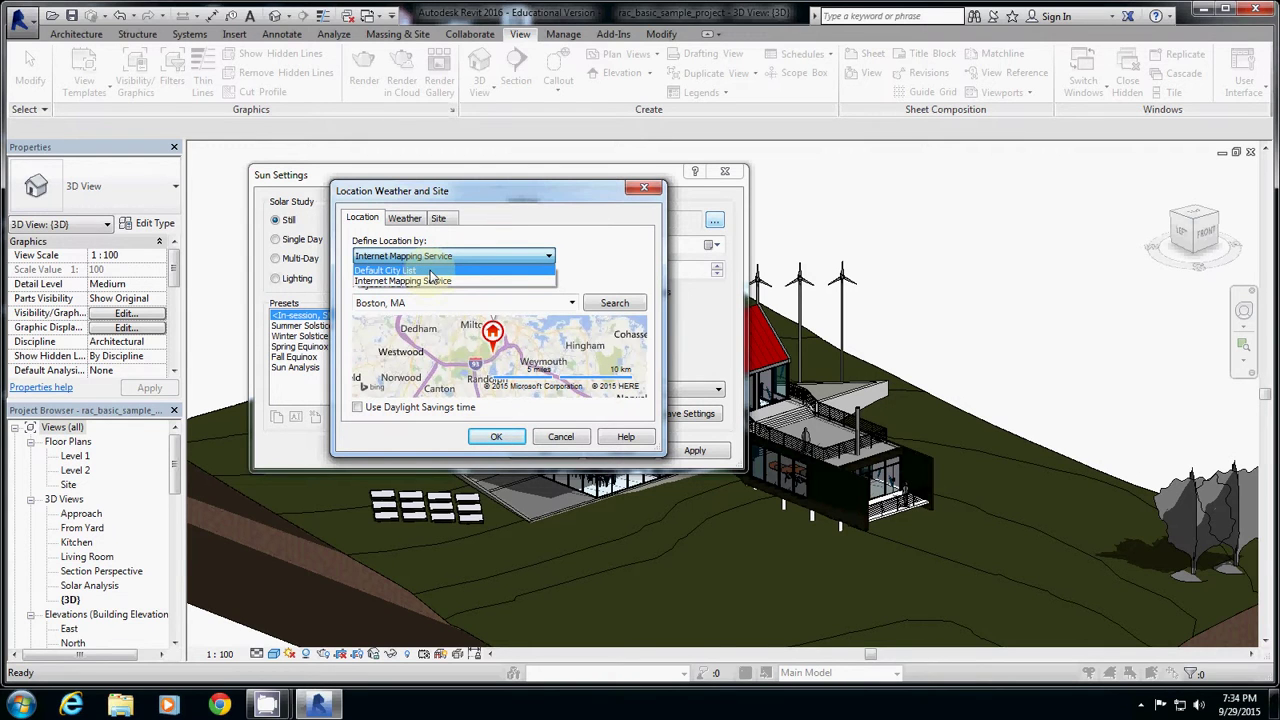
{"action": "left_click", "coordinate": [430, 271]}
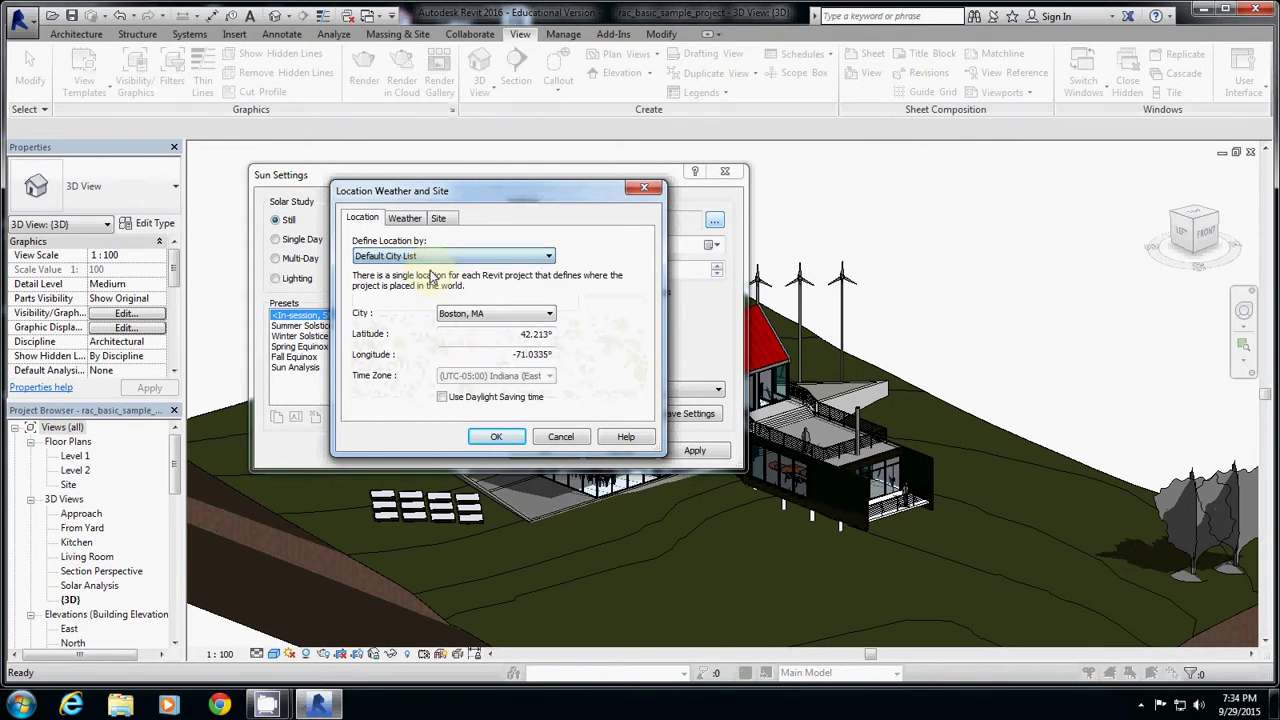
{"action": "left_click", "coordinate": [478, 315]}
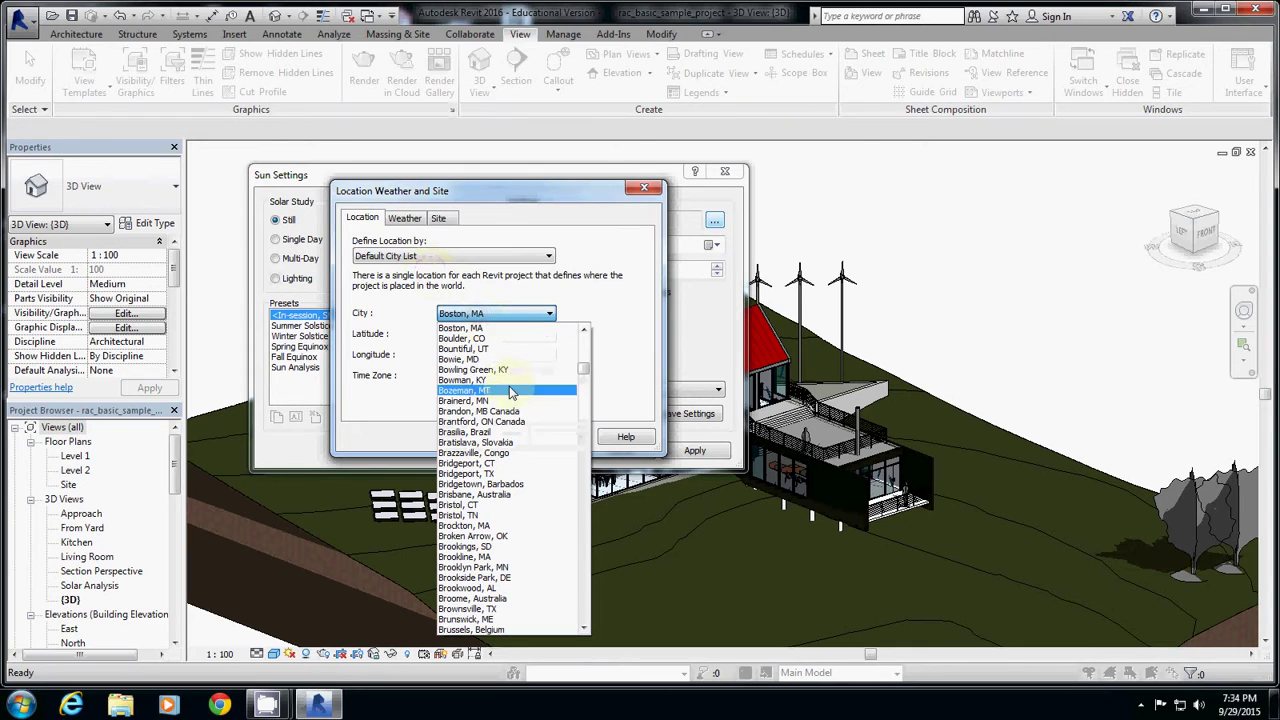
{"action": "key", "text": "m"}
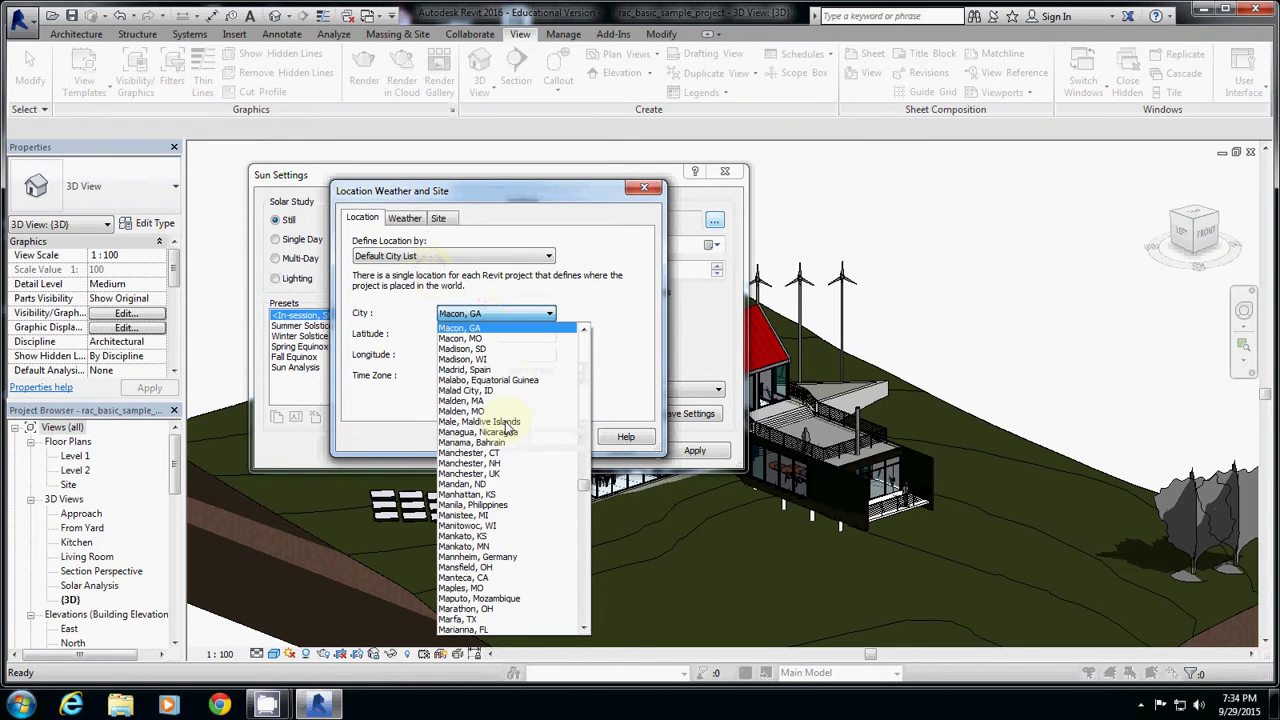
{"action": "scroll", "coordinate": [508, 518], "scroll_direction": "down", "scroll_amount": 6}
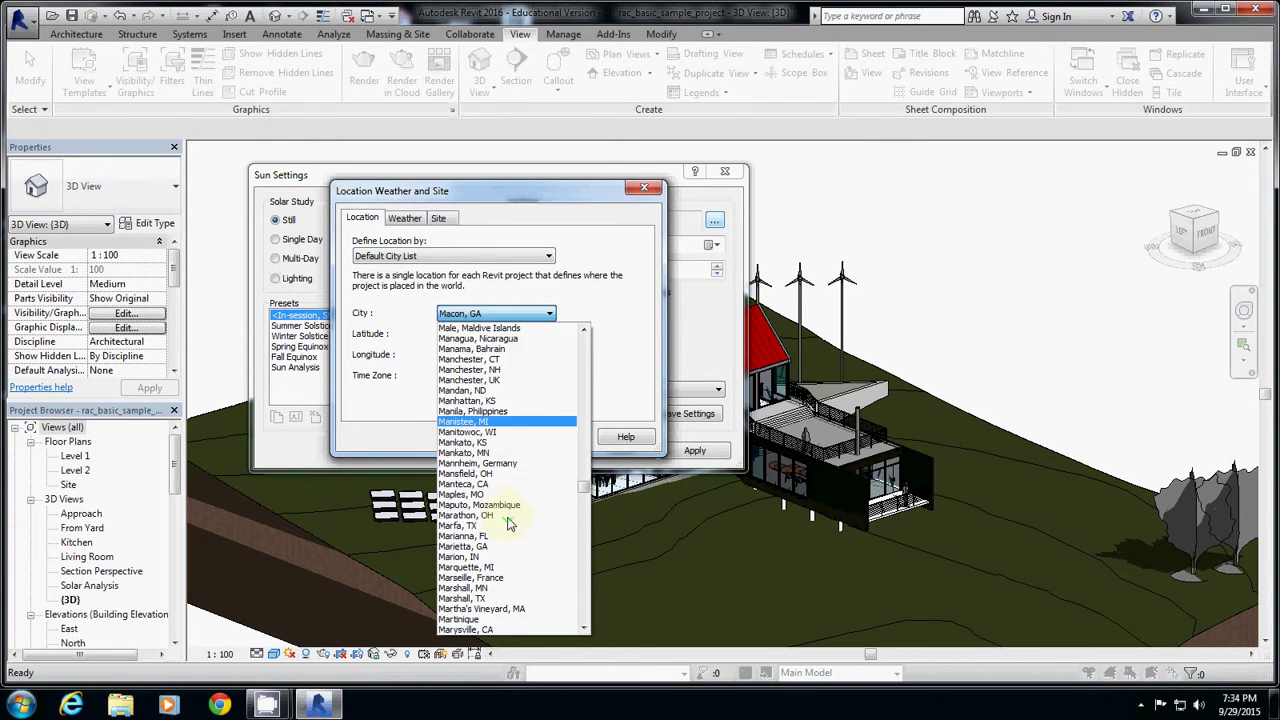
{"action": "scroll", "coordinate": [508, 520], "scroll_direction": "down", "scroll_amount": 3}
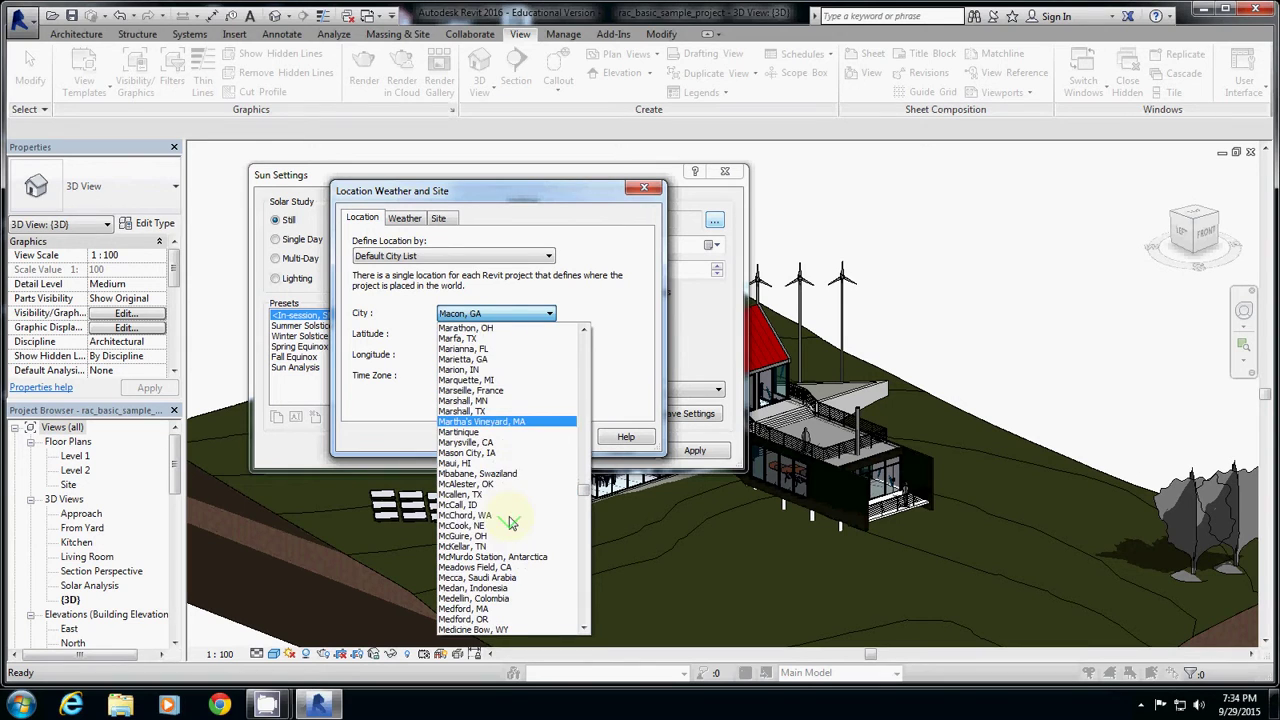
{"action": "scroll", "coordinate": [506, 524], "scroll_direction": "down", "scroll_amount": 3}
{"action": "scroll", "coordinate": [506, 524], "scroll_direction": "down", "scroll_amount": 5}
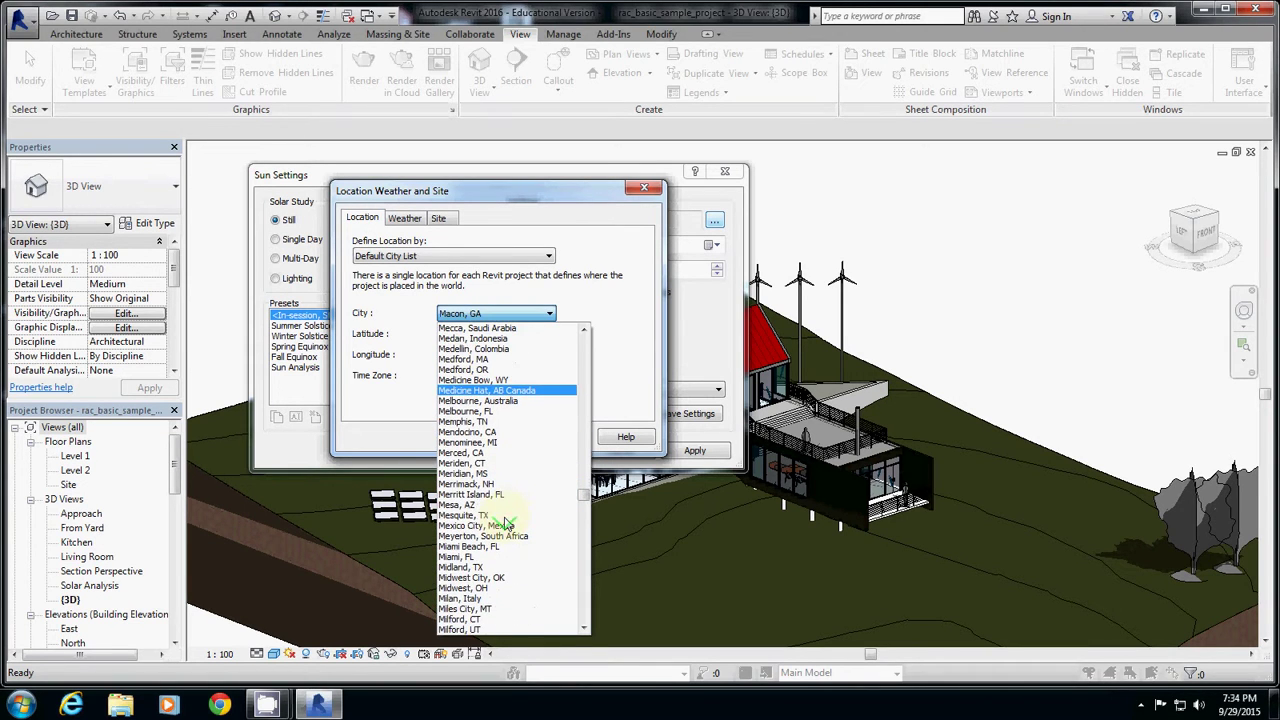
{"action": "left_click", "coordinate": [462, 557]}
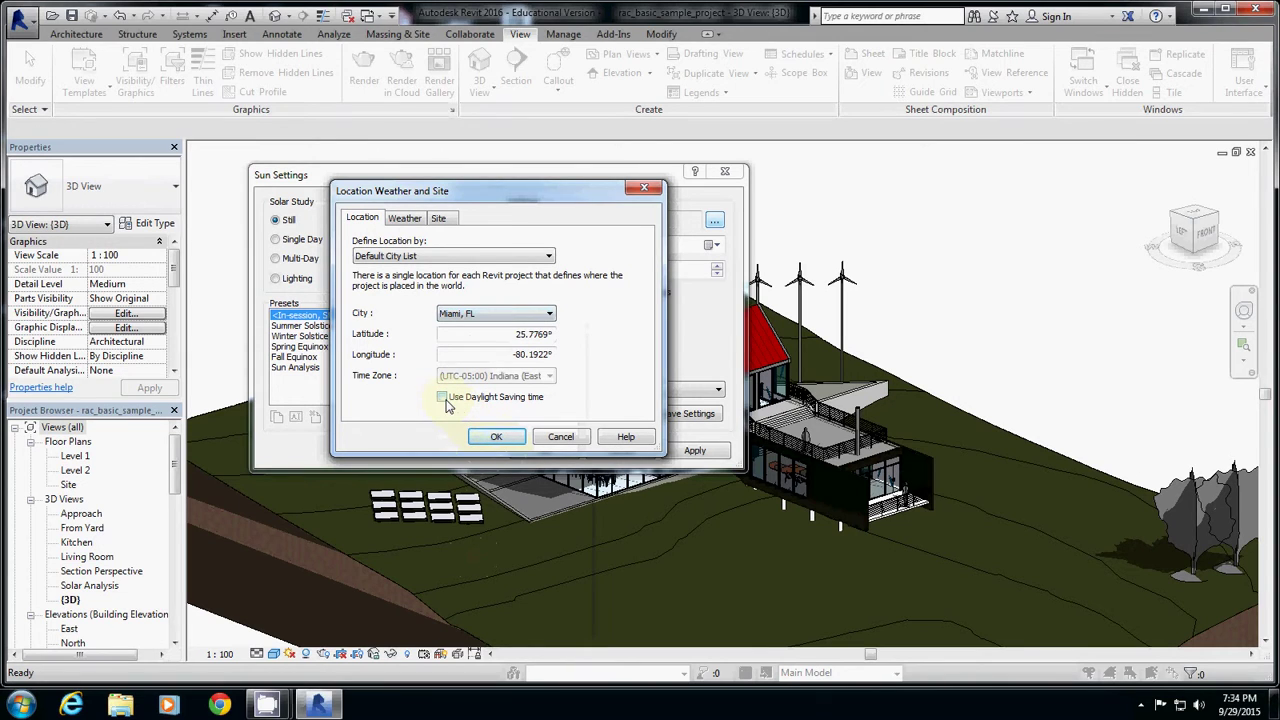
{"action": "left_click", "coordinate": [494, 437]}
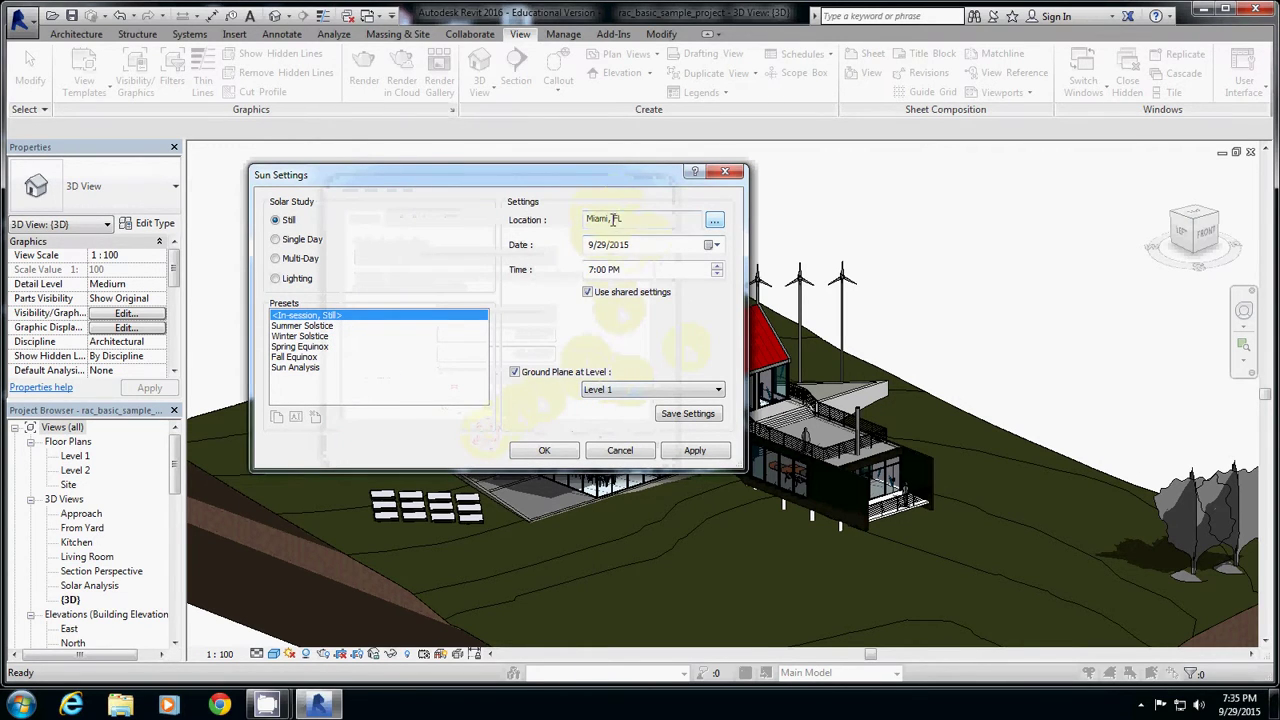
- Check the sun time and the 9/29/2015 date, then apply the Sun Settings
{"action": "left_click", "coordinate": [717, 267]}
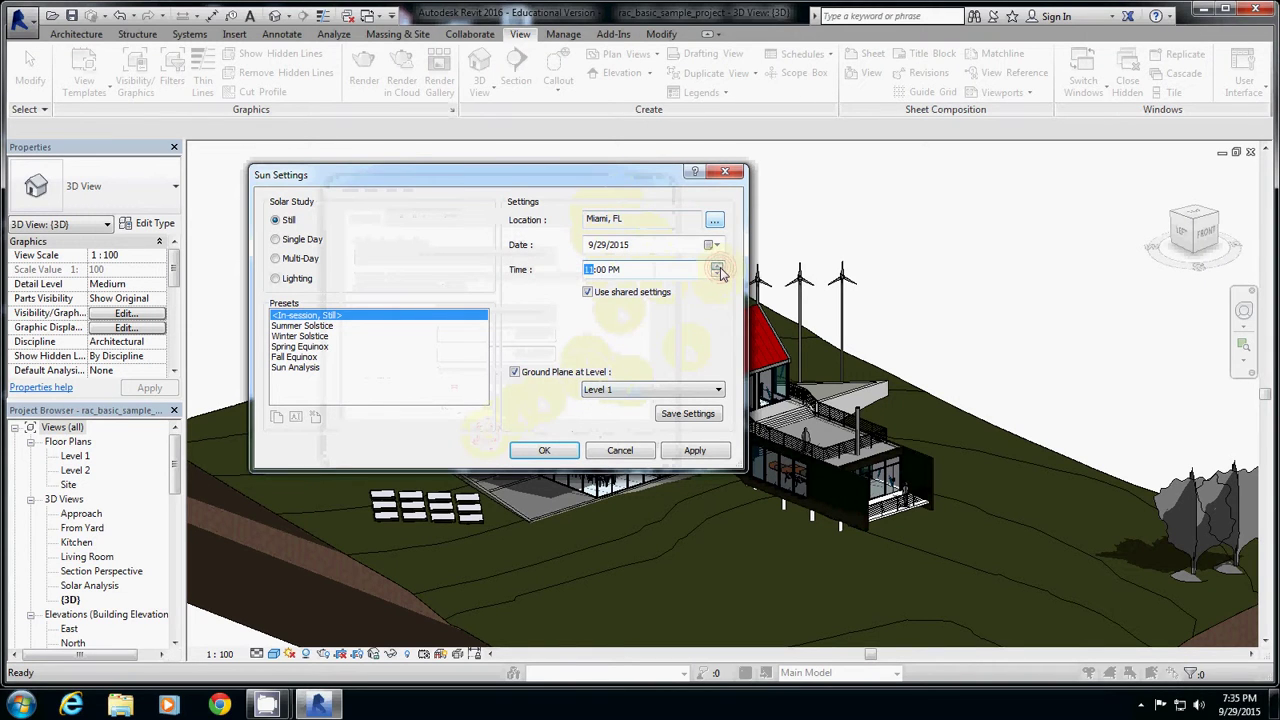
{"action": "left_click", "coordinate": [713, 248]}
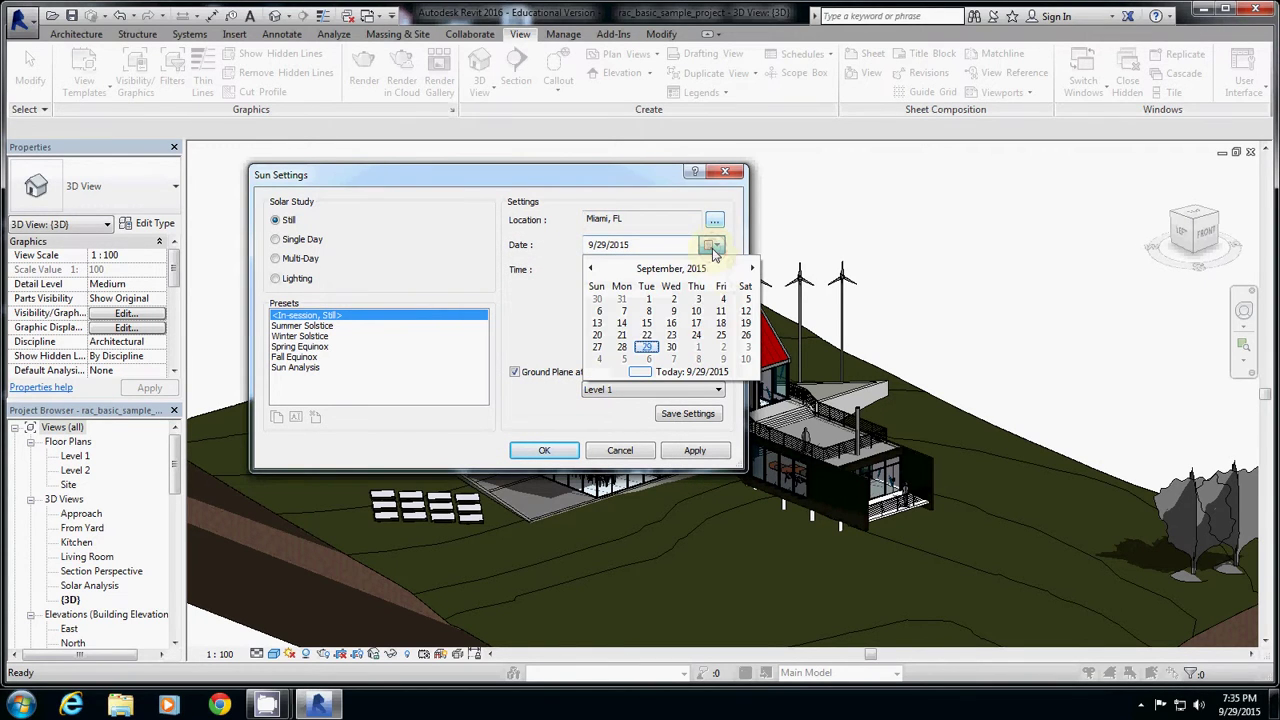
{"action": "left_click", "coordinate": [556, 268]}
{"action": "left_click", "coordinate": [544, 450]}
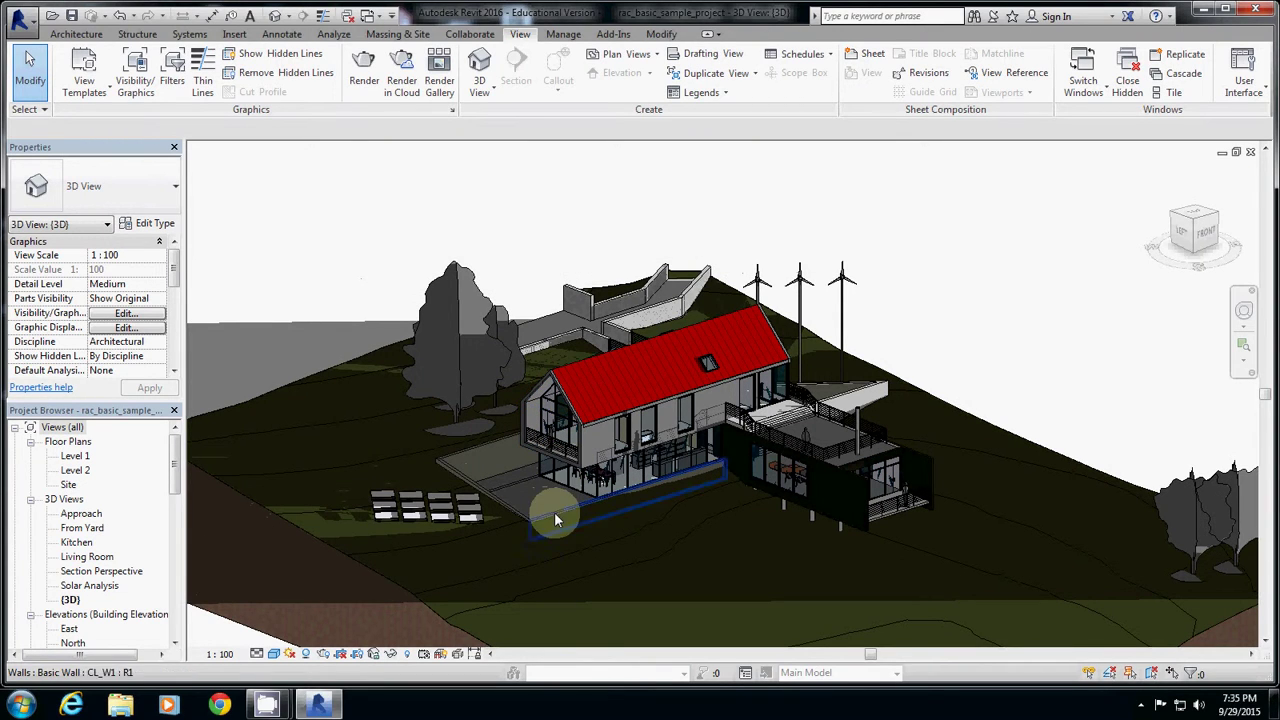
- Turn on the sun path and drag the sun along its arc to about 3:15 PM
{"action": "left_click", "coordinate": [290, 653]}
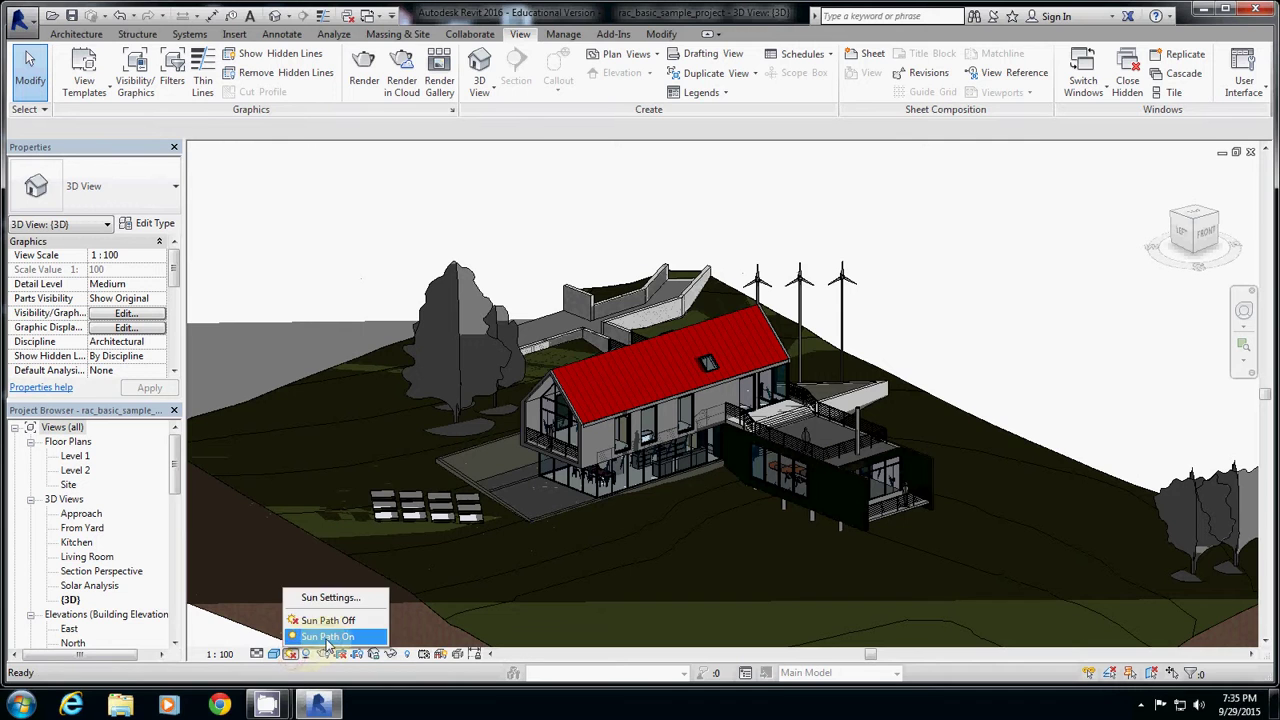
{"action": "left_click", "coordinate": [327, 637]}
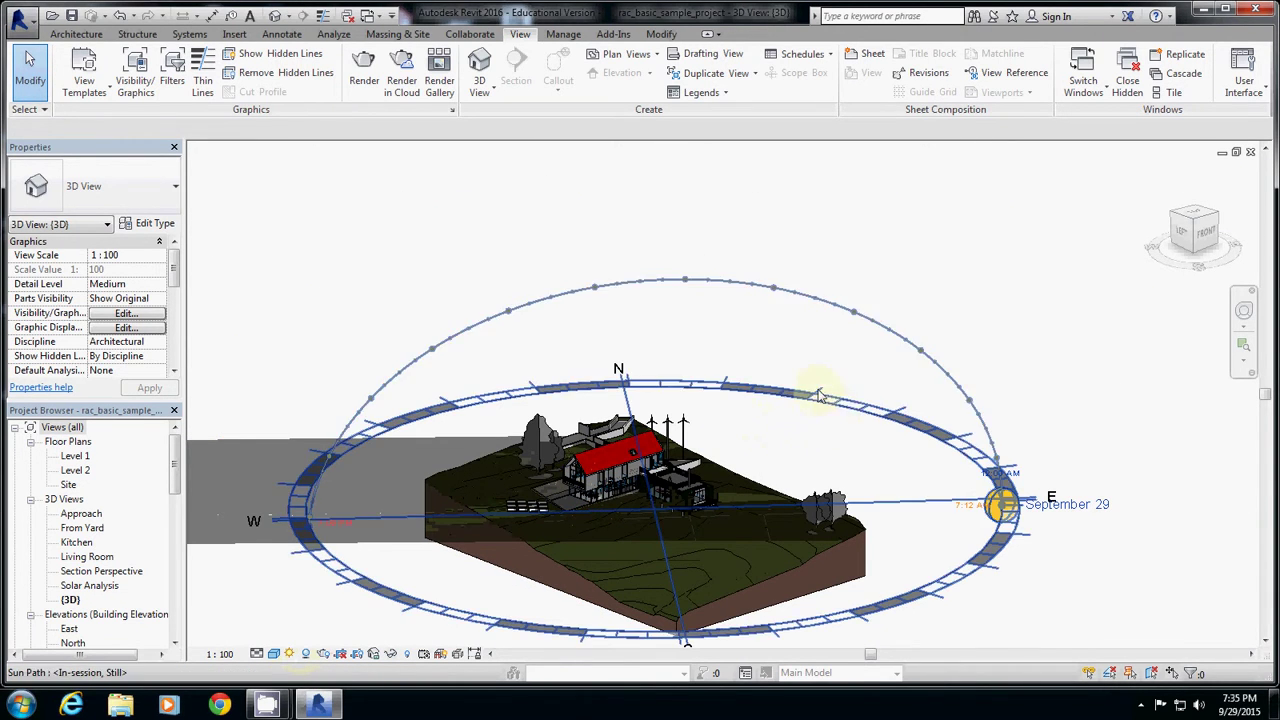
{"action": "left_click_drag", "start_coordinate": [997, 504], "coordinate": [920, 377]}
{"action": "left_click_drag", "start_coordinate": [813, 315], "coordinate": [474, 326]}
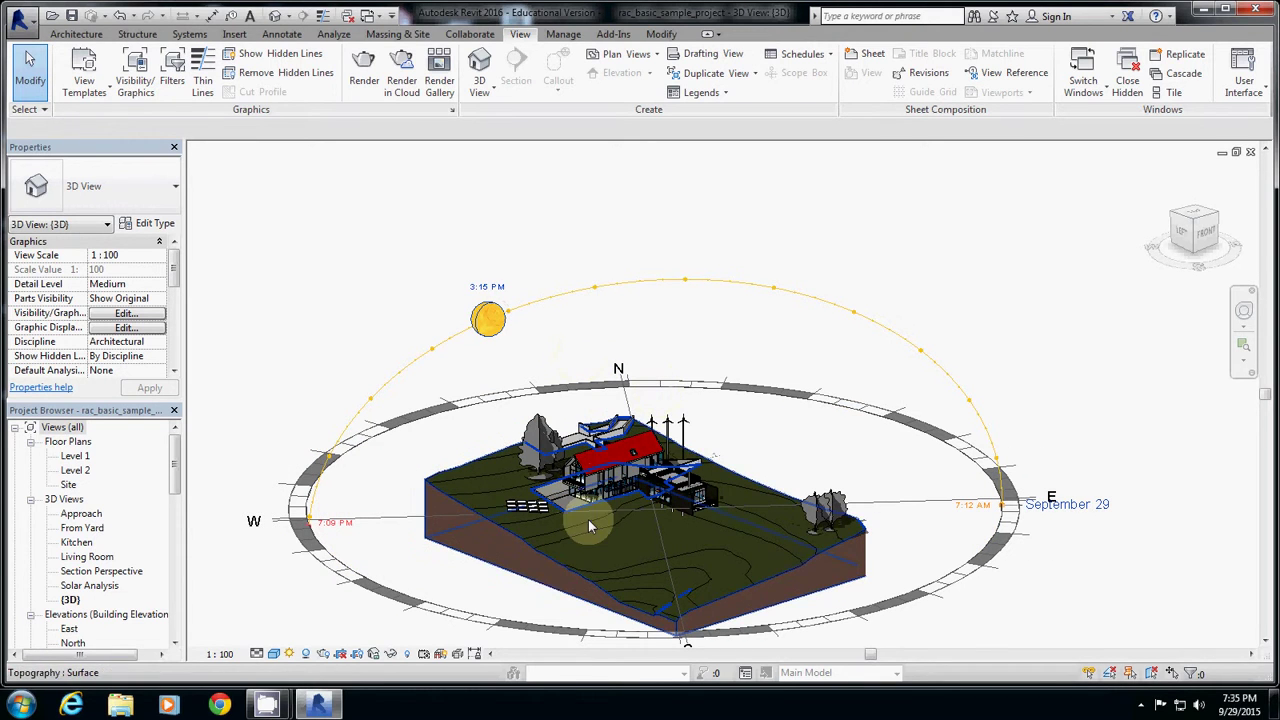
{"action": "scroll", "coordinate": [590, 500], "scroll_direction": "up", "scroll_amount": 5}
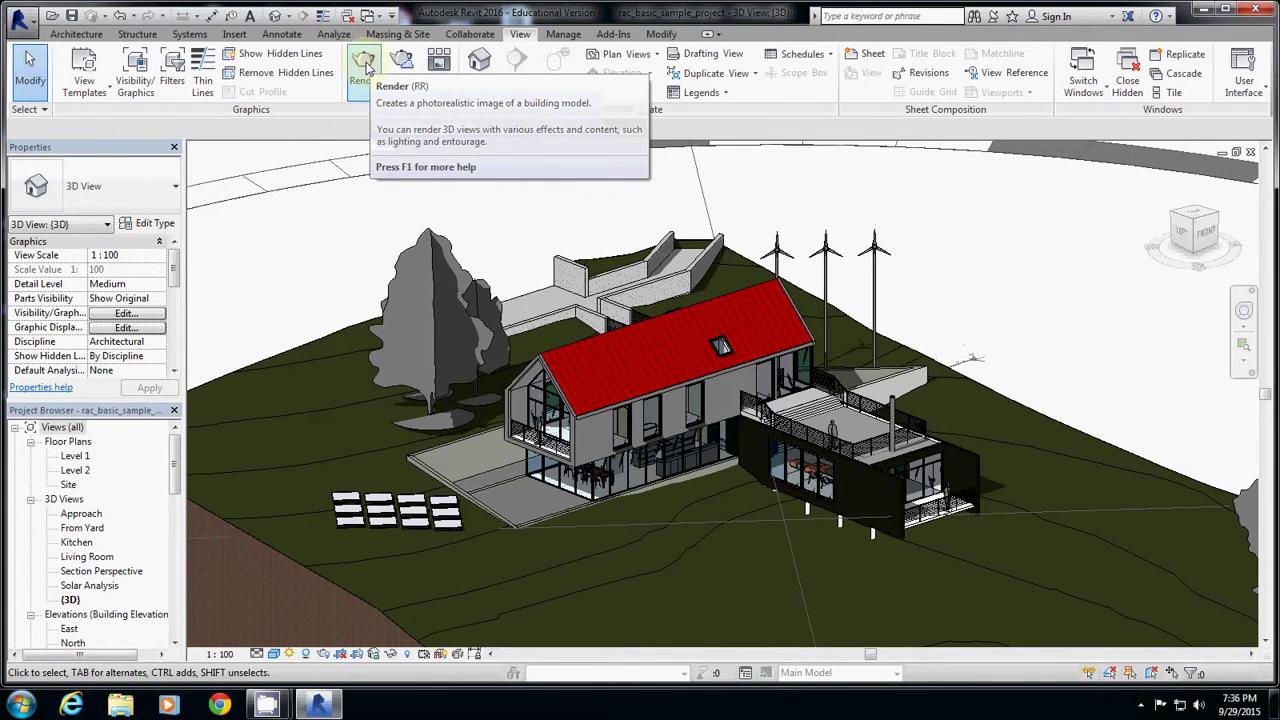
- Open the Rendering dialog from the View tab and move it beside the 3D view
{"action": "left_click", "coordinate": [462, 34]}
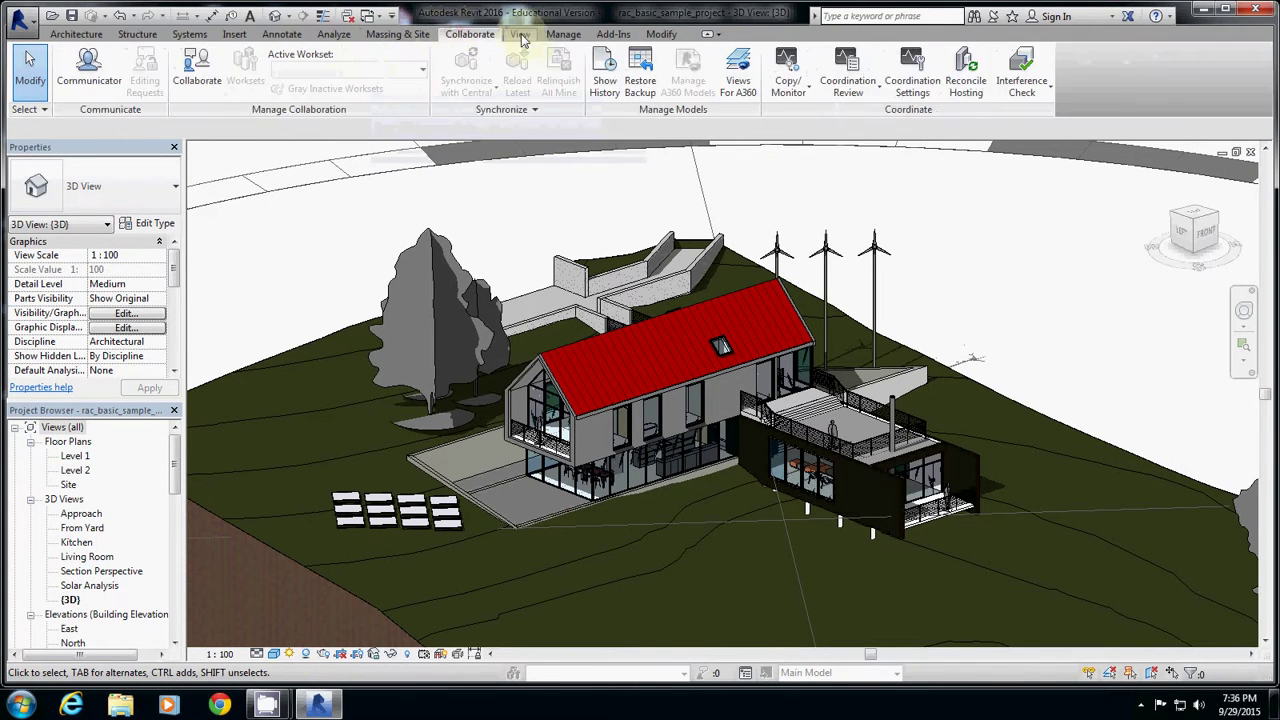
{"action": "left_click", "coordinate": [520, 35]}
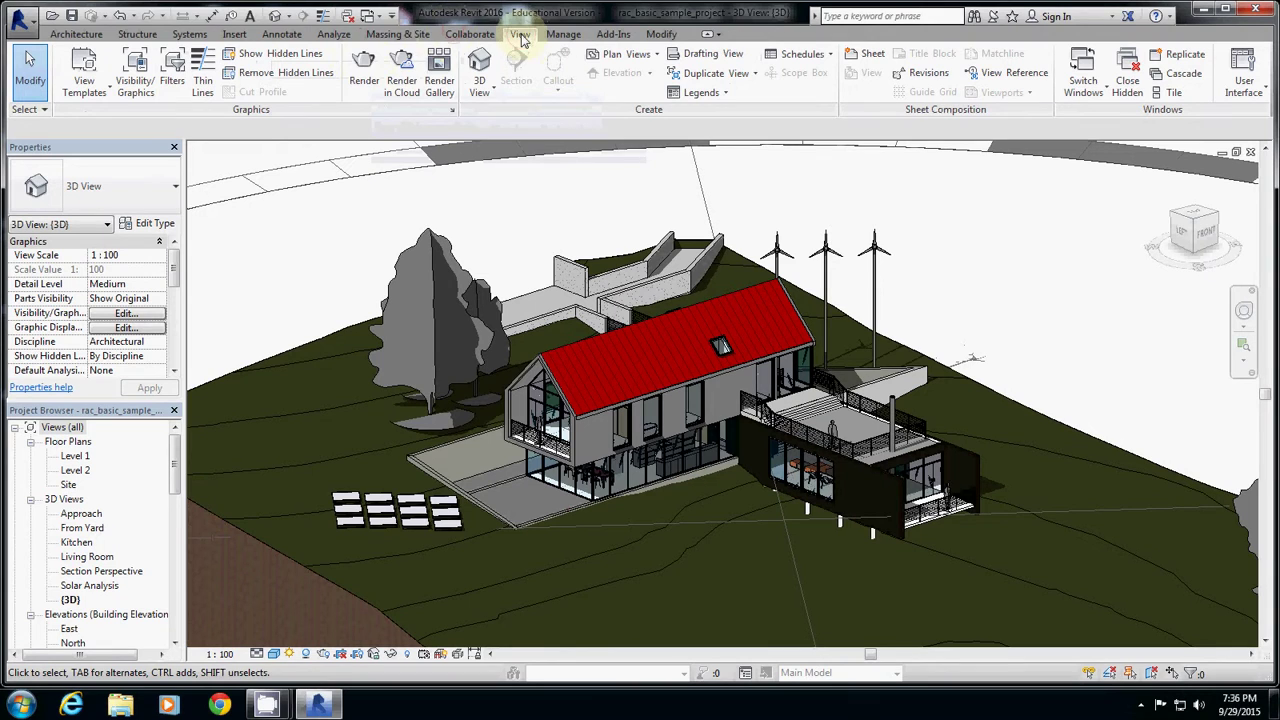
{"action": "left_click", "coordinate": [363, 62]}
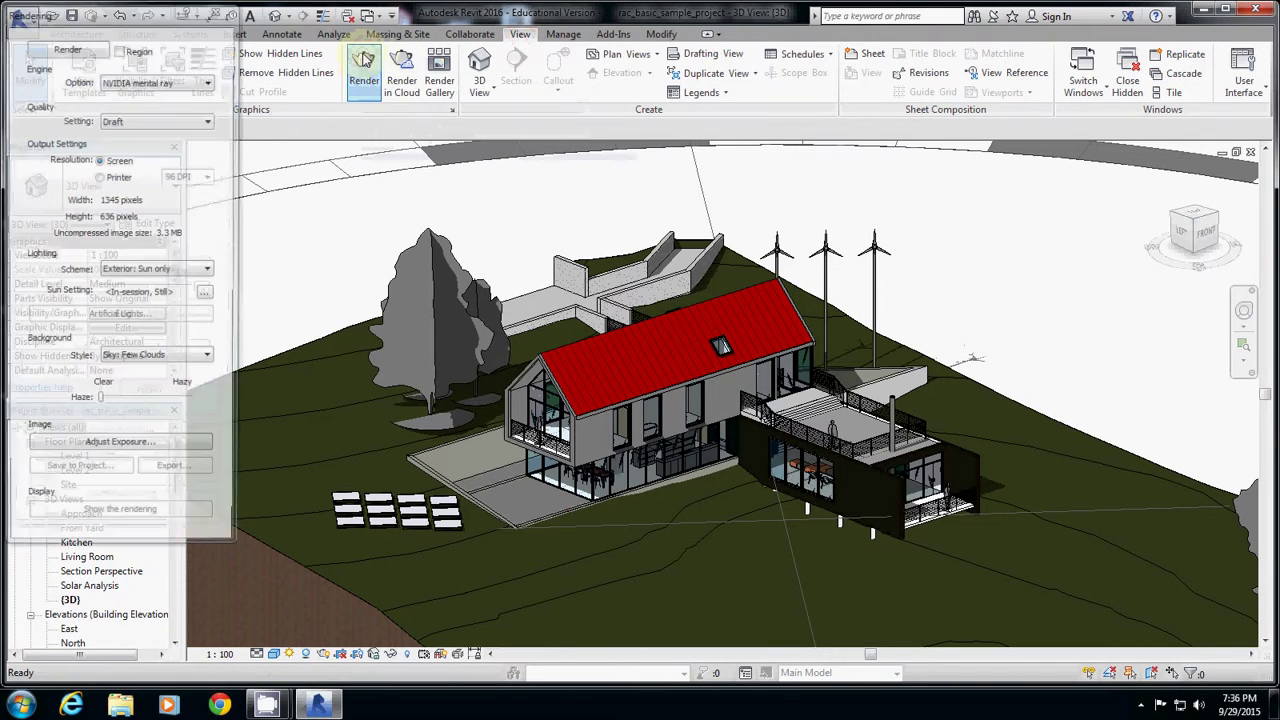
{"action": "left_click_drag", "start_coordinate": [140, 28], "coordinate": [184, 72]}
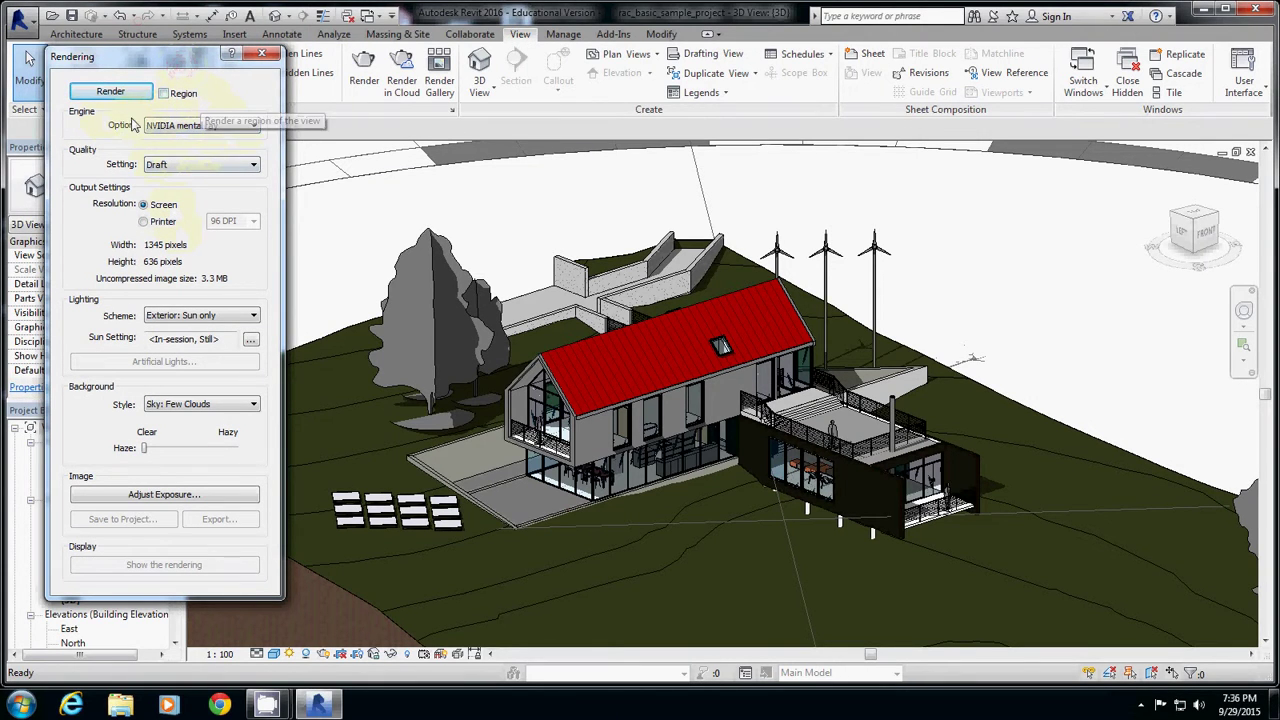
- Launch the draft render of the exterior house view, then switch to the CamStudio recorder window
{"action": "left_click", "coordinate": [110, 92]}
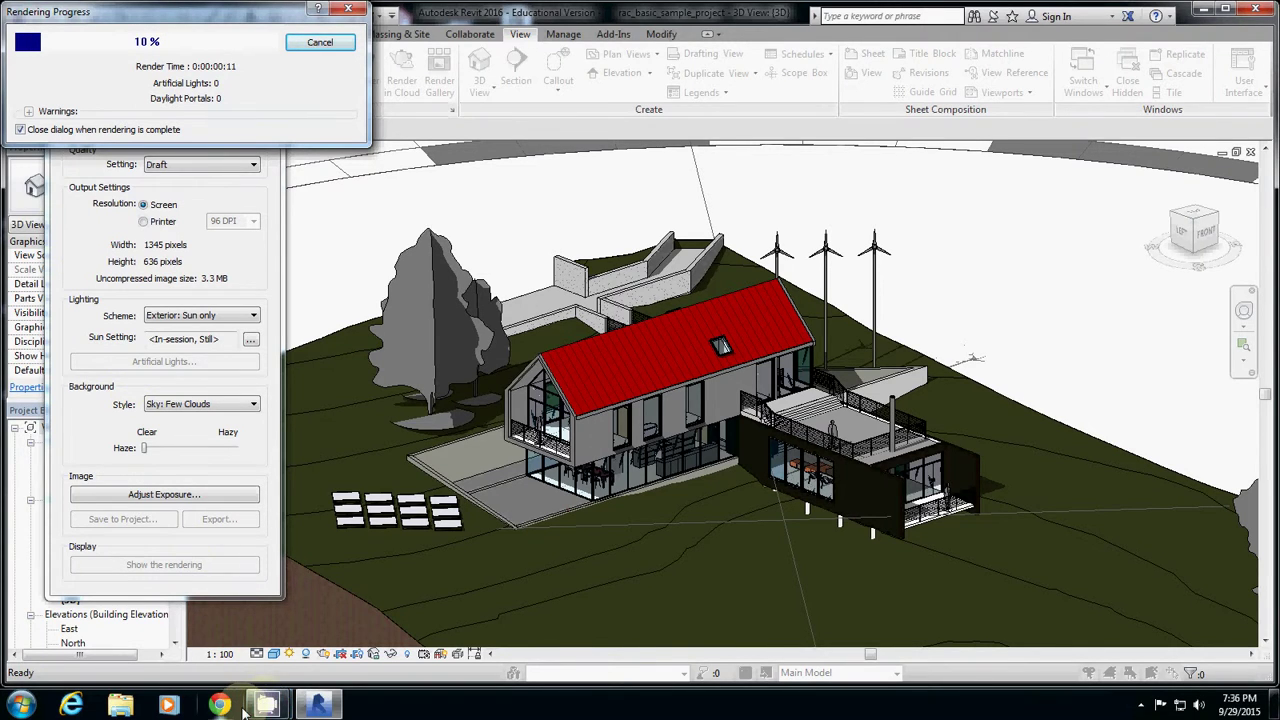
{"action": "mouse_move", "coordinate": [262, 705]}
{"action": "left_click", "coordinate": [242, 622]}
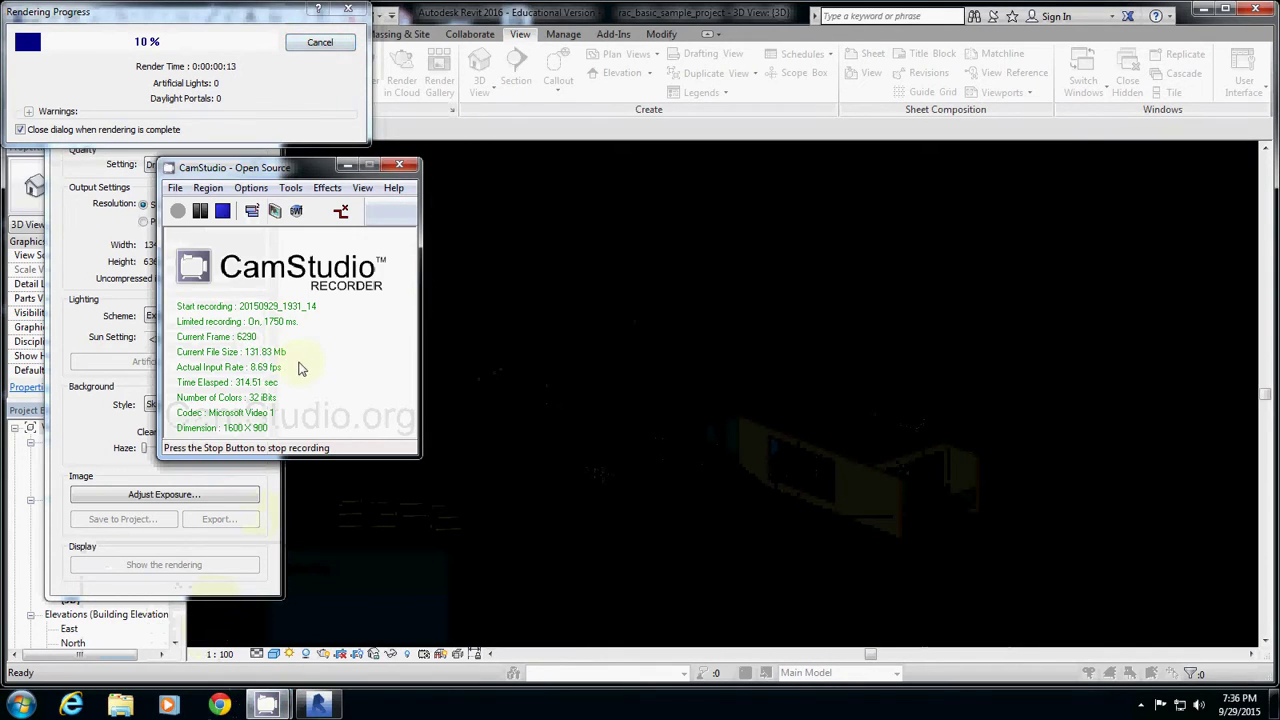